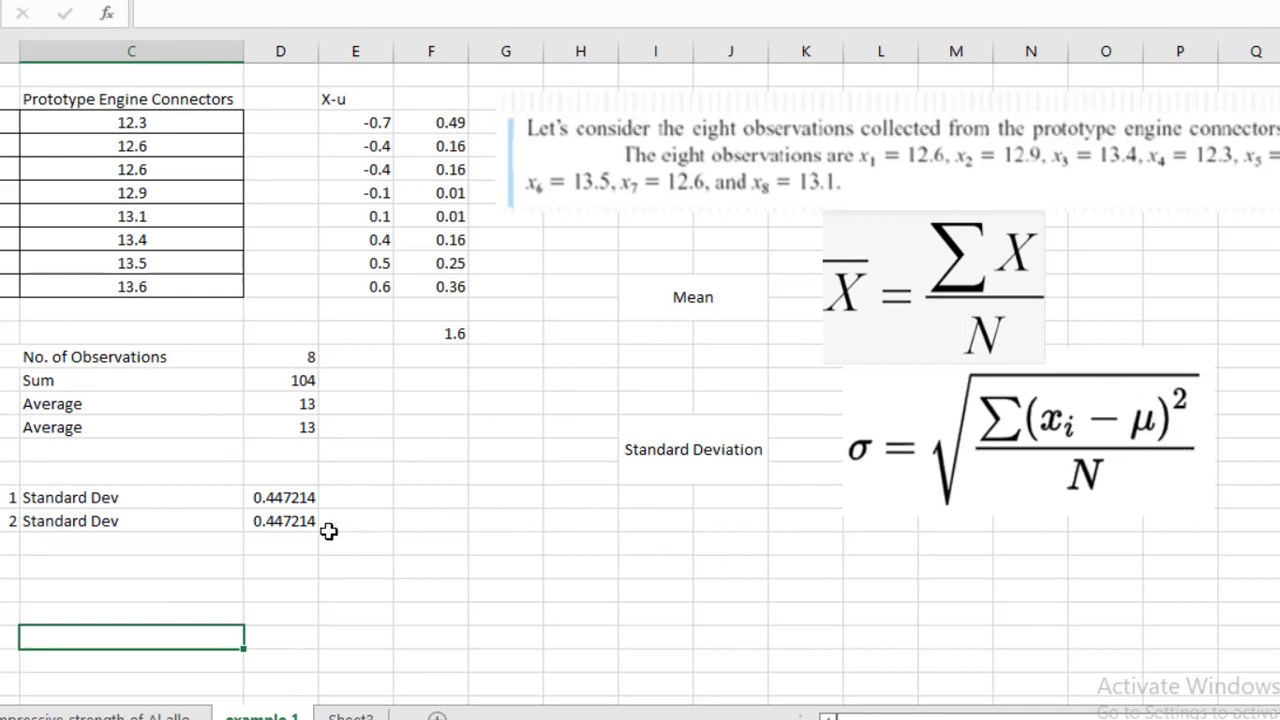
- Enter =STDEV.S(C3:C10) in E16 beside the second Standard Dev row, giving 0.478091
{"action": "left_click", "coordinate": [142, 545]}
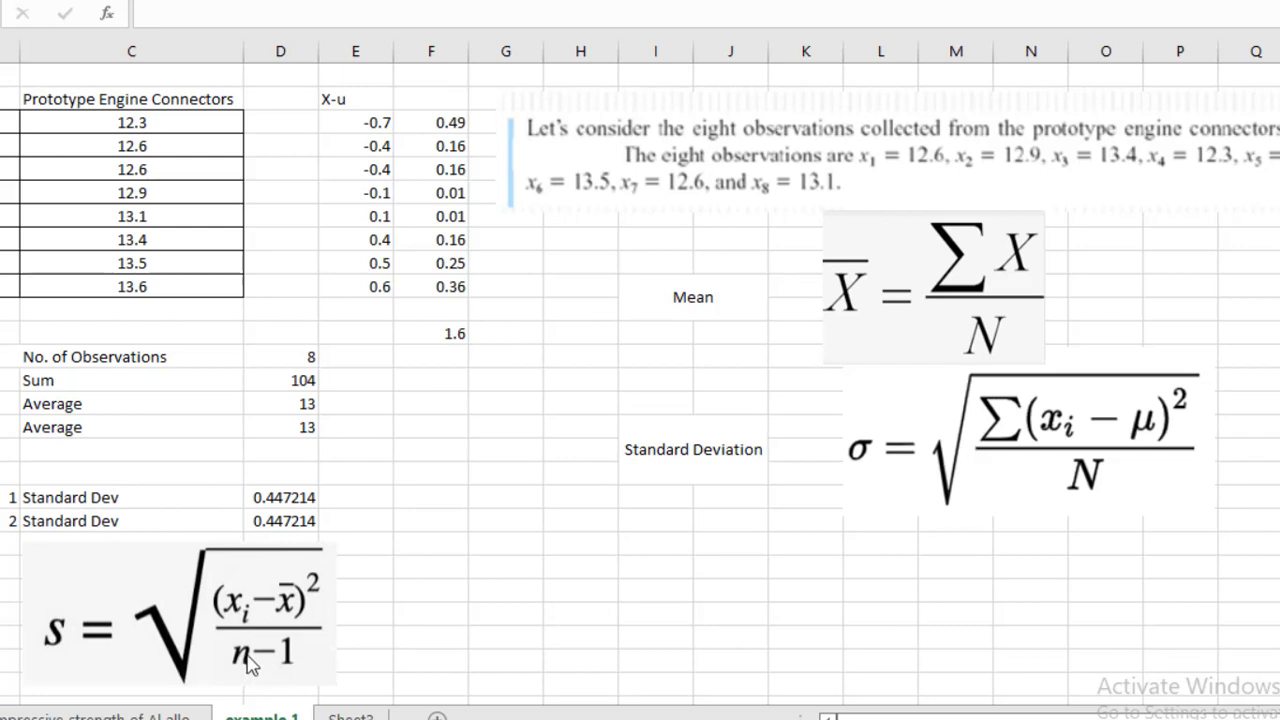
{"action": "left_click", "coordinate": [376, 519]}
{"action": "type", "text": "=st"}
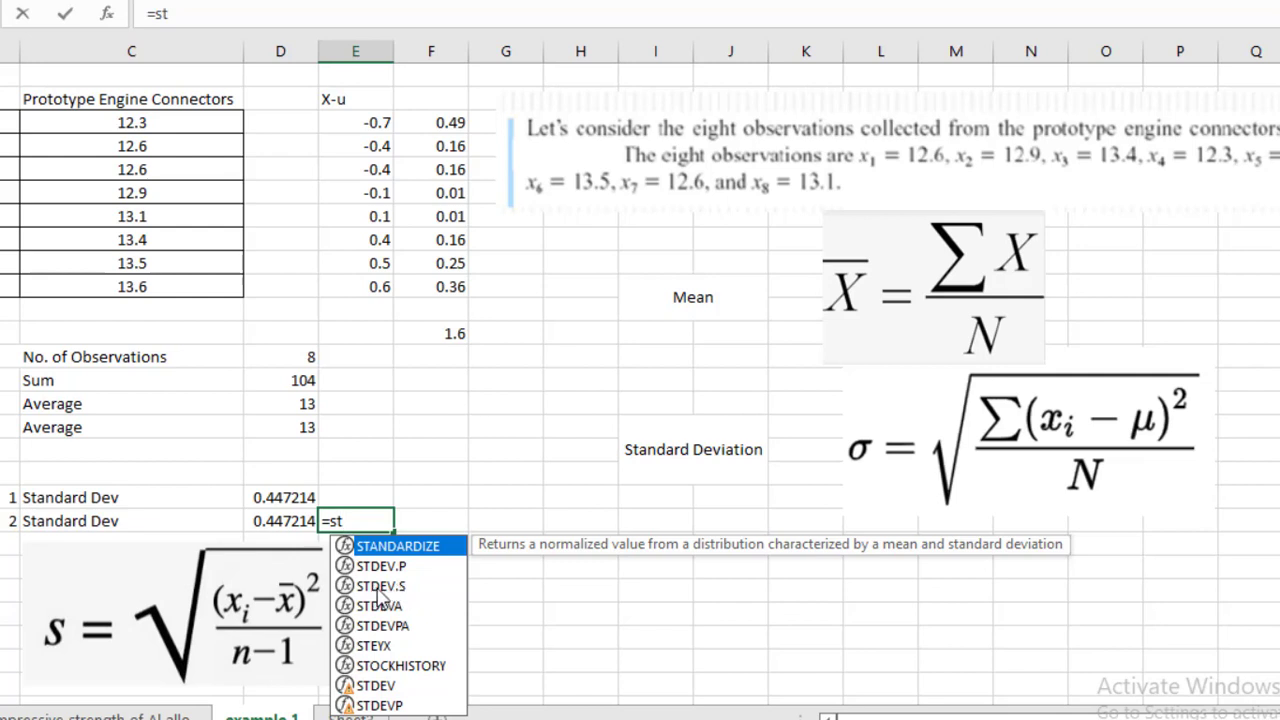
{"action": "left_click", "coordinate": [391, 588]}
{"action": "double_click", "coordinate": [391, 588]}
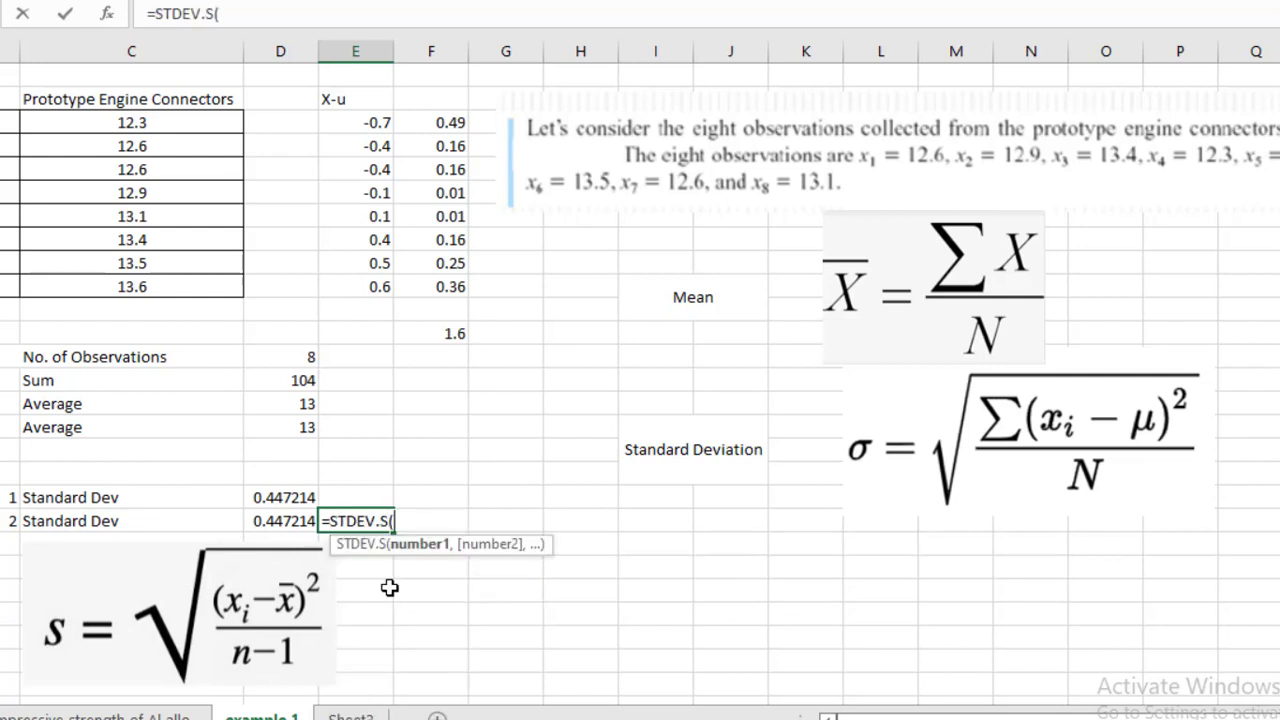
{"action": "left_click_drag", "start_coordinate": [186, 123], "coordinate": [183, 279]}
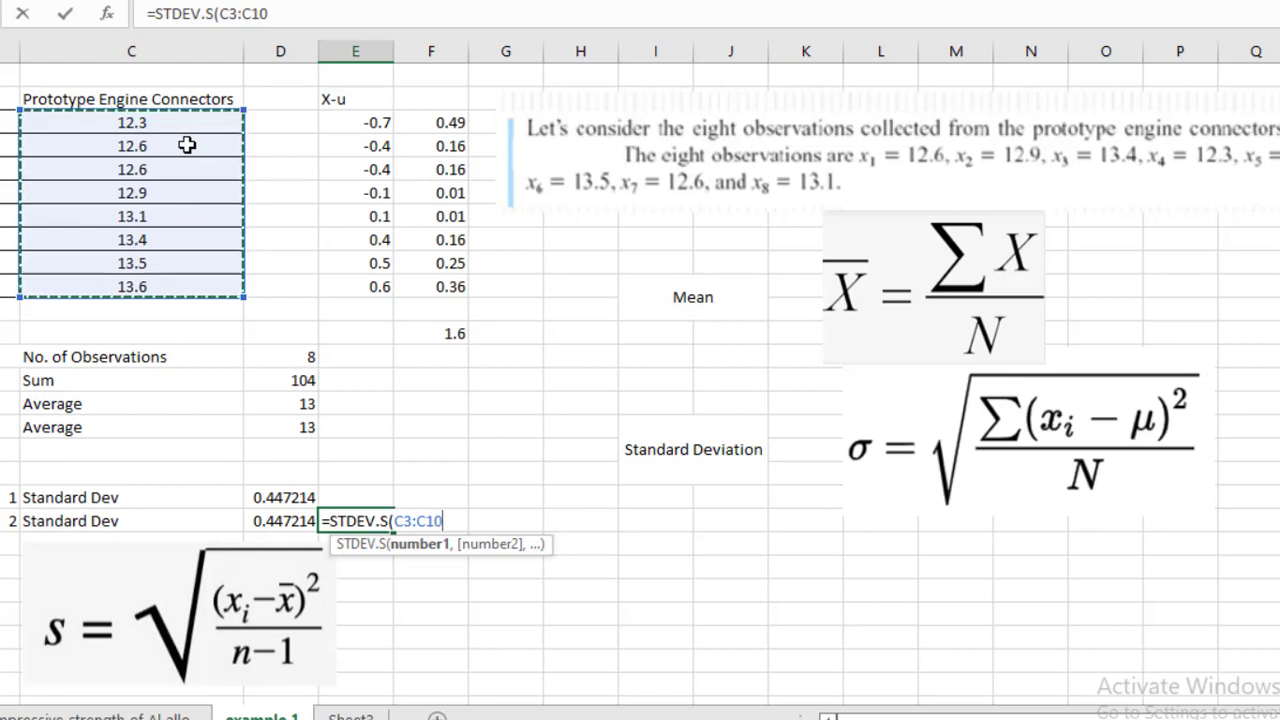
{"action": "type", "text": ")"}
{"action": "key", "text": "Return"}
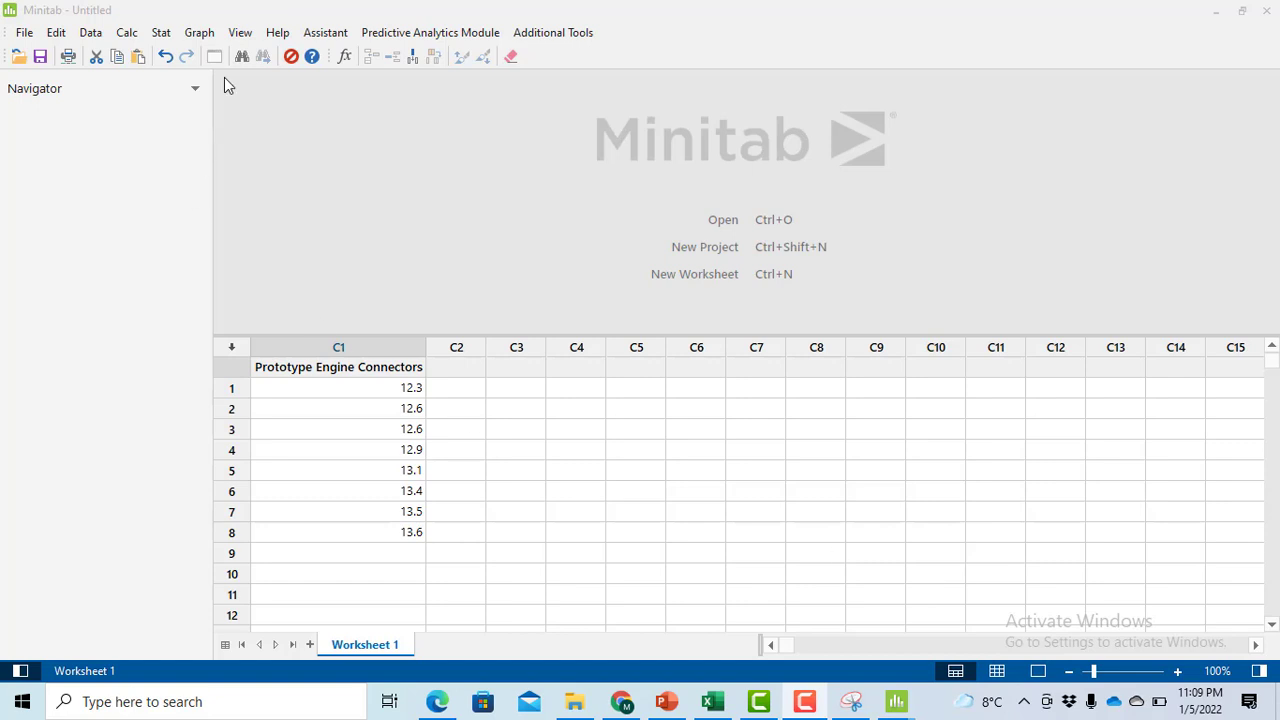
- Bring up Minitab's Stat > Basic Statistics list for the connector data in C1
{"action": "left_click", "coordinate": [160, 32]}
{"action": "left_click", "coordinate": [160, 32]}
{"action": "left_click", "coordinate": [199, 32]}
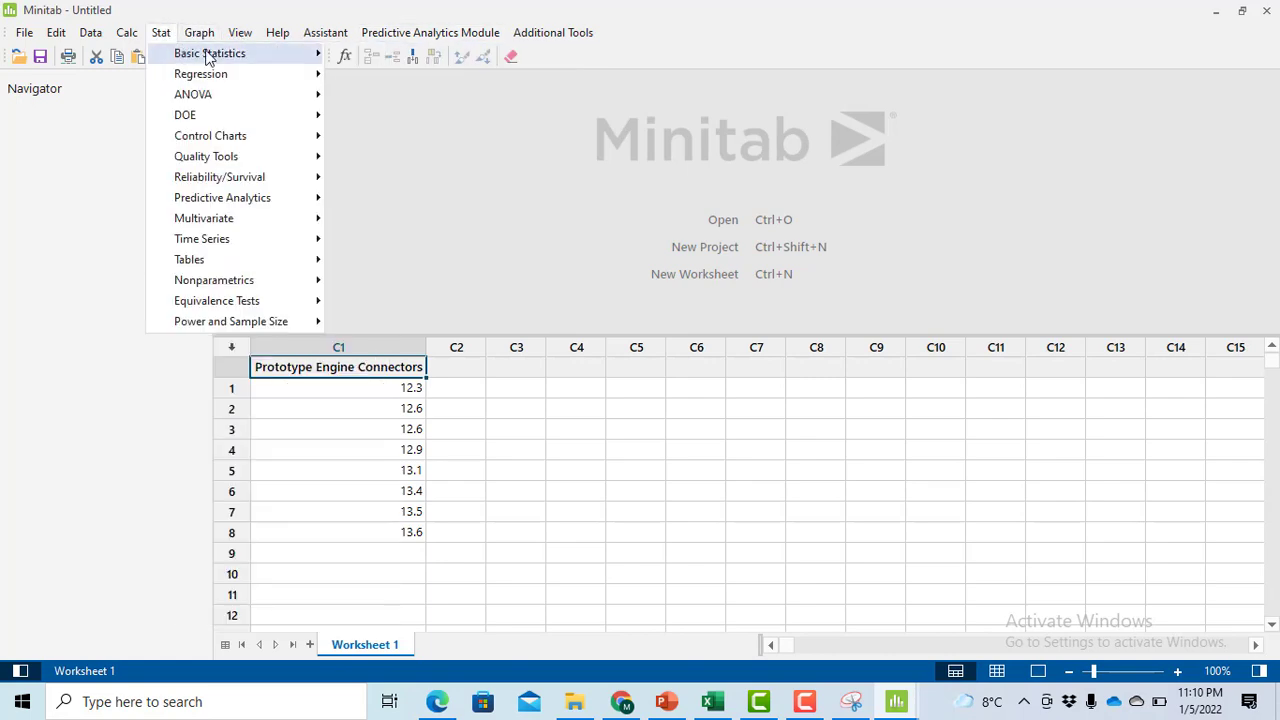
- Start Display Descriptive Statistics and add C1 Prototype Engine Connectors as the variable
{"action": "mouse_move", "coordinate": [230, 56]}
{"action": "left_click", "coordinate": [397, 56]}
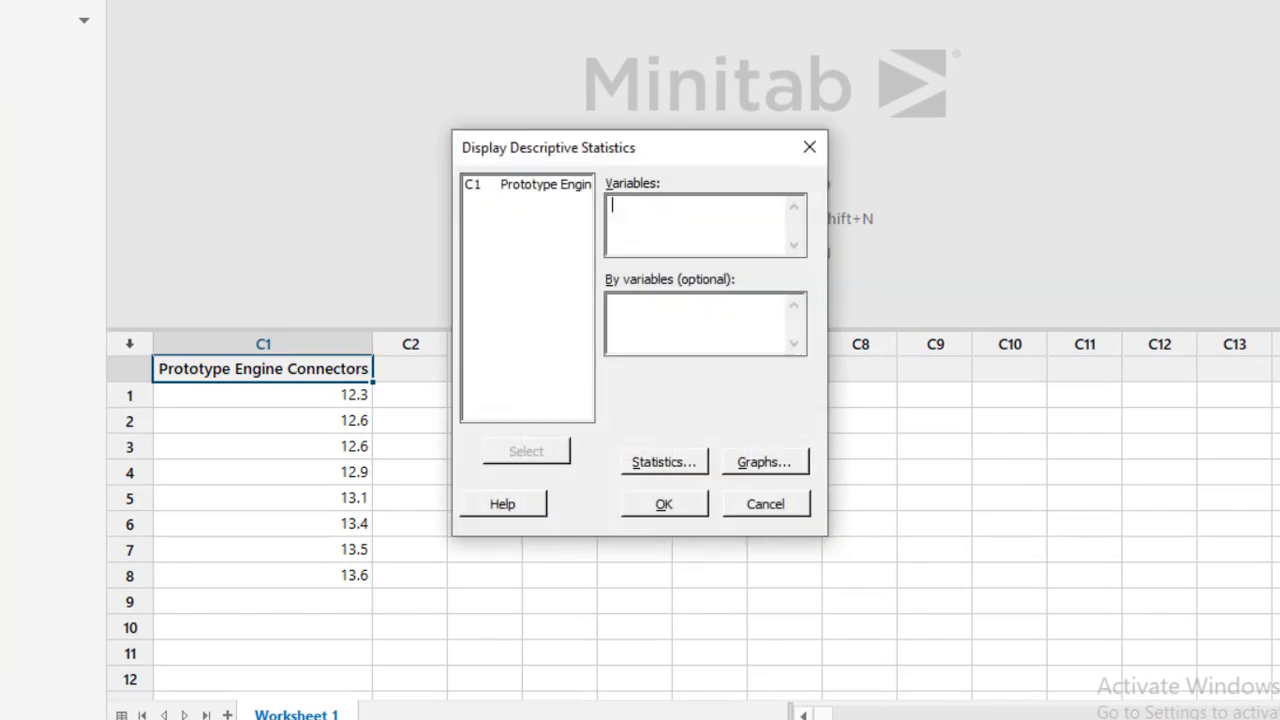
{"action": "double_click", "coordinate": [533, 196]}
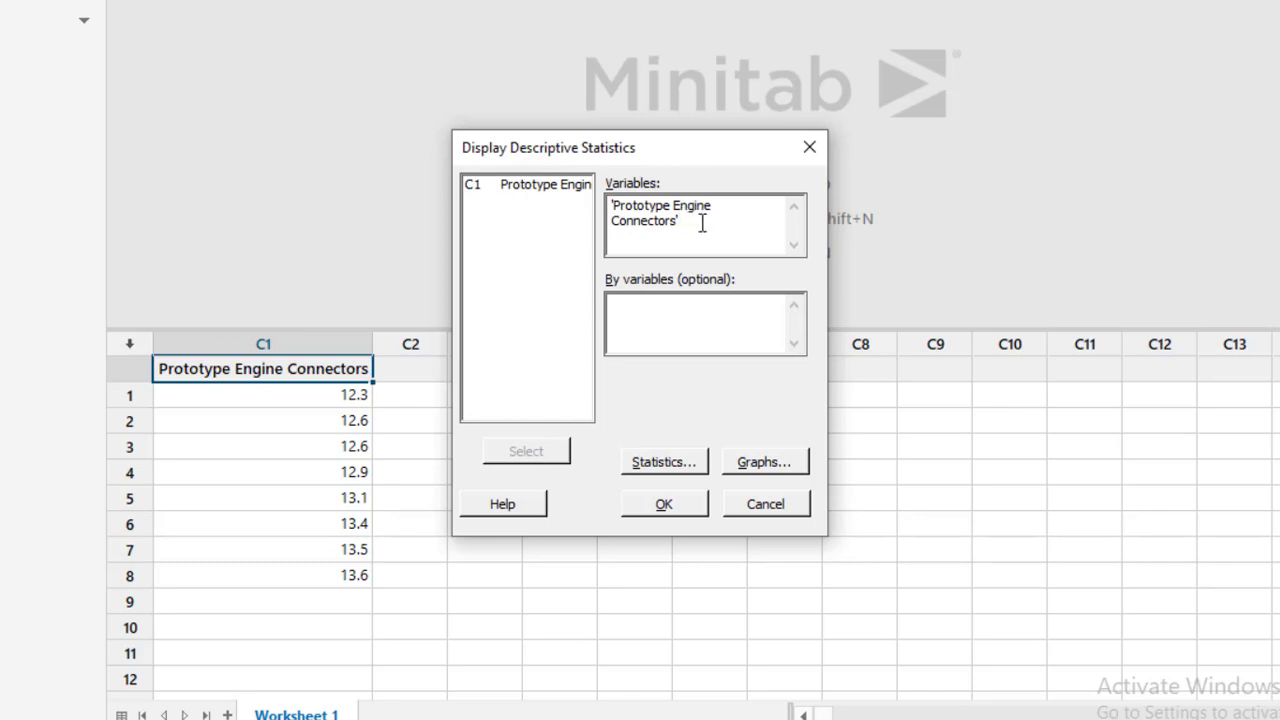
- Drop SE of mean, N counts and quartiles, add Range and Variance, and run the analysis
{"action": "left_click", "coordinate": [684, 468]}
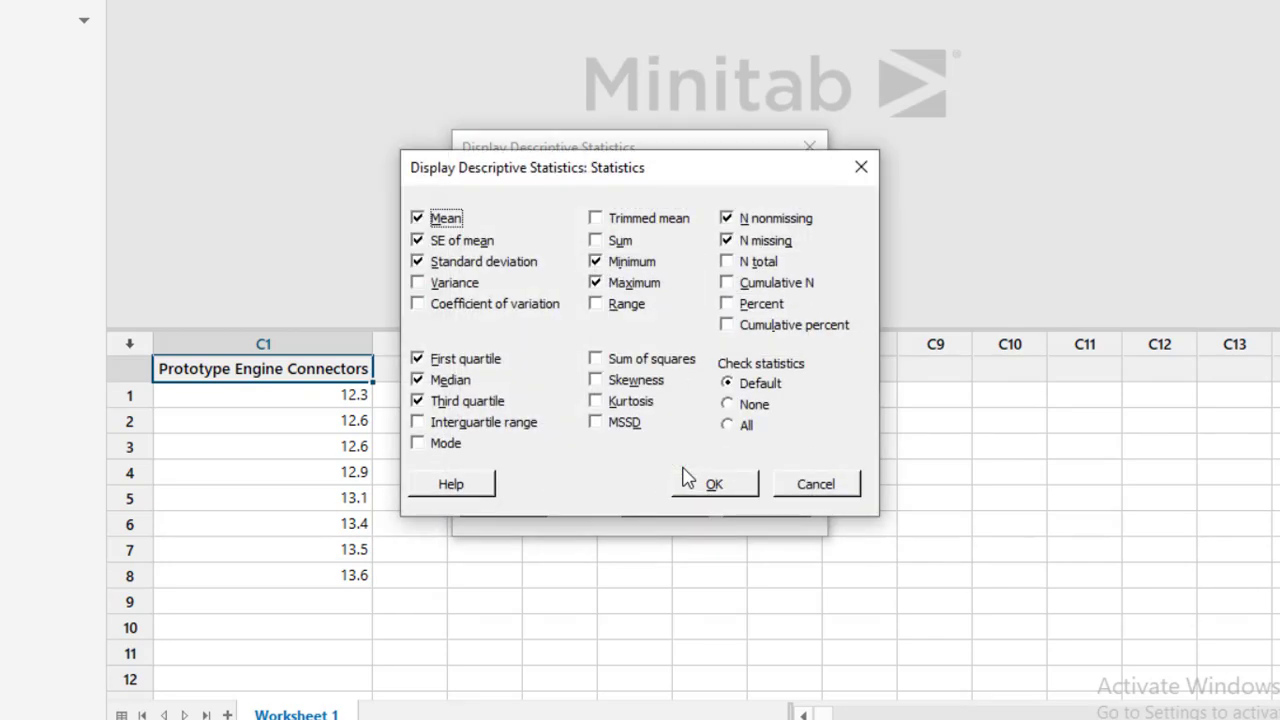
{"action": "left_click", "coordinate": [466, 242]}
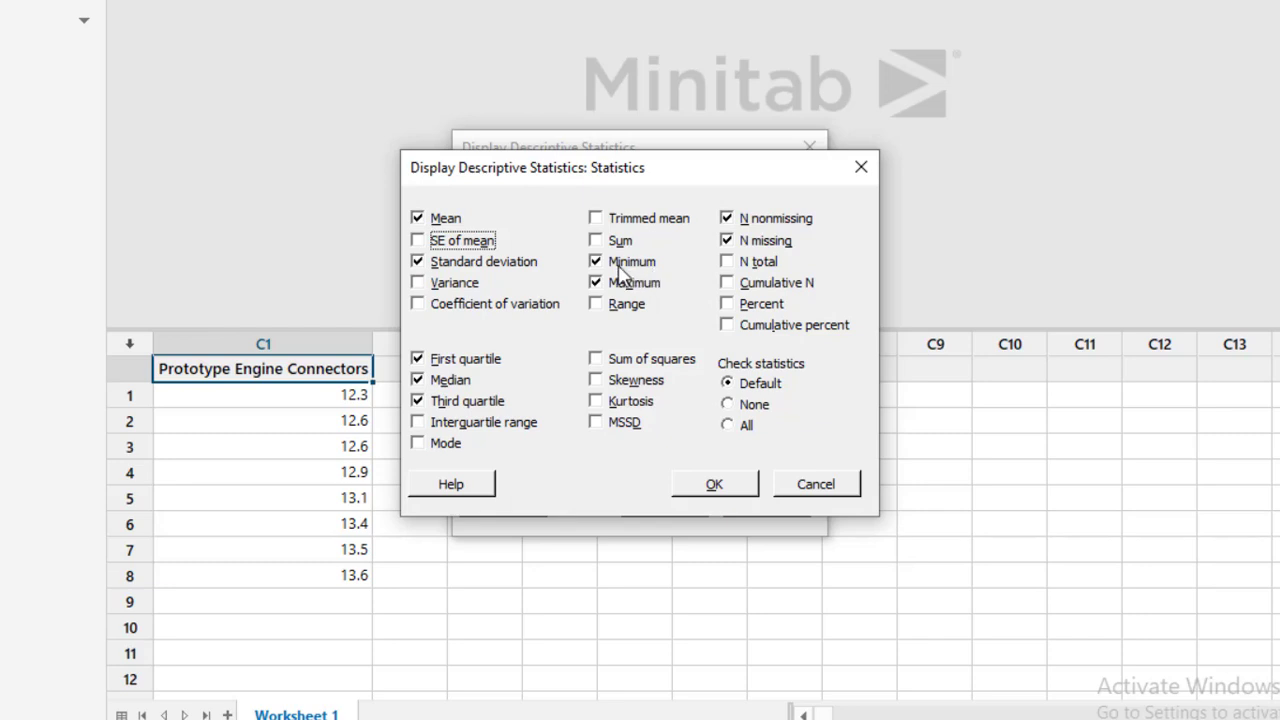
{"action": "left_click", "coordinate": [727, 218]}
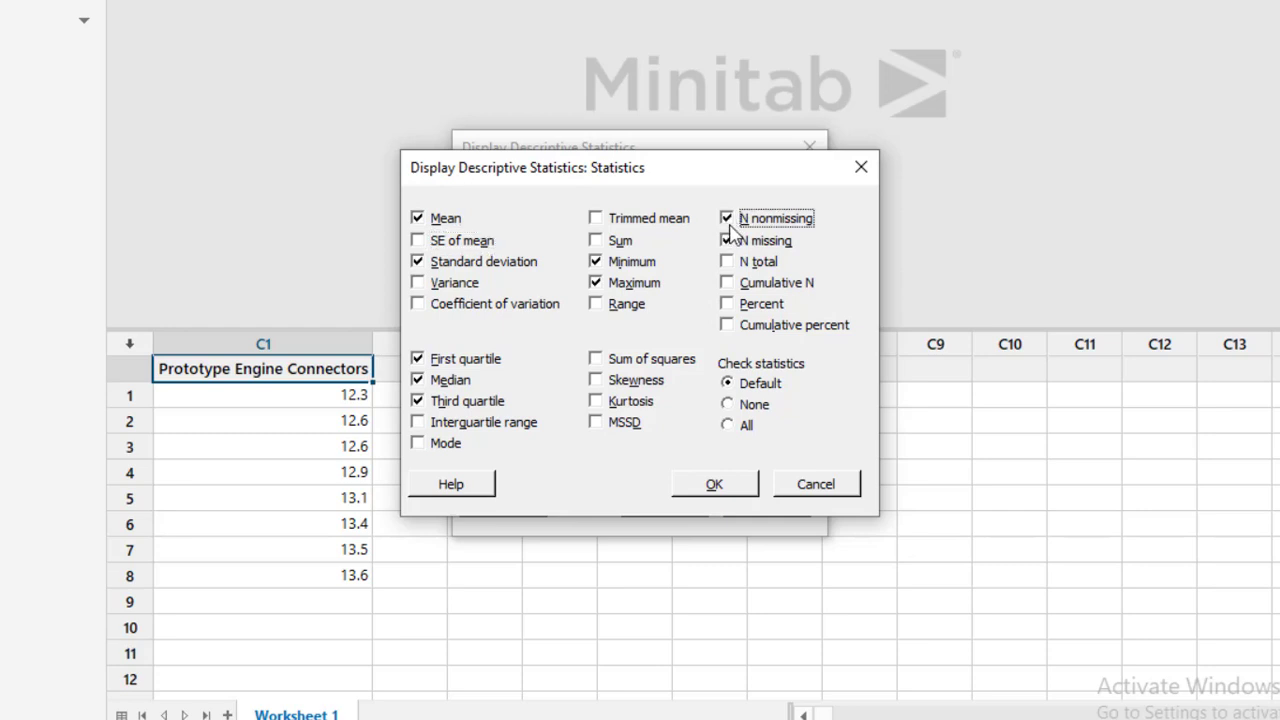
{"action": "left_click", "coordinate": [729, 241]}
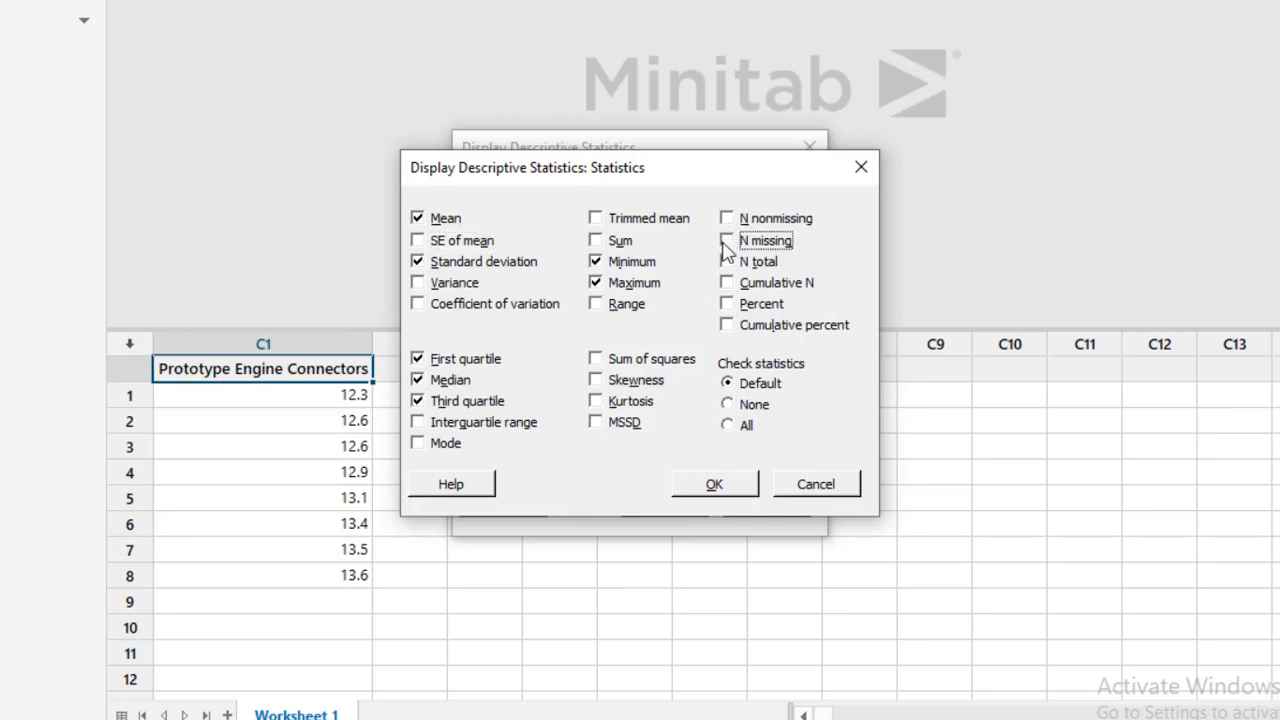
{"action": "left_click", "coordinate": [597, 305]}
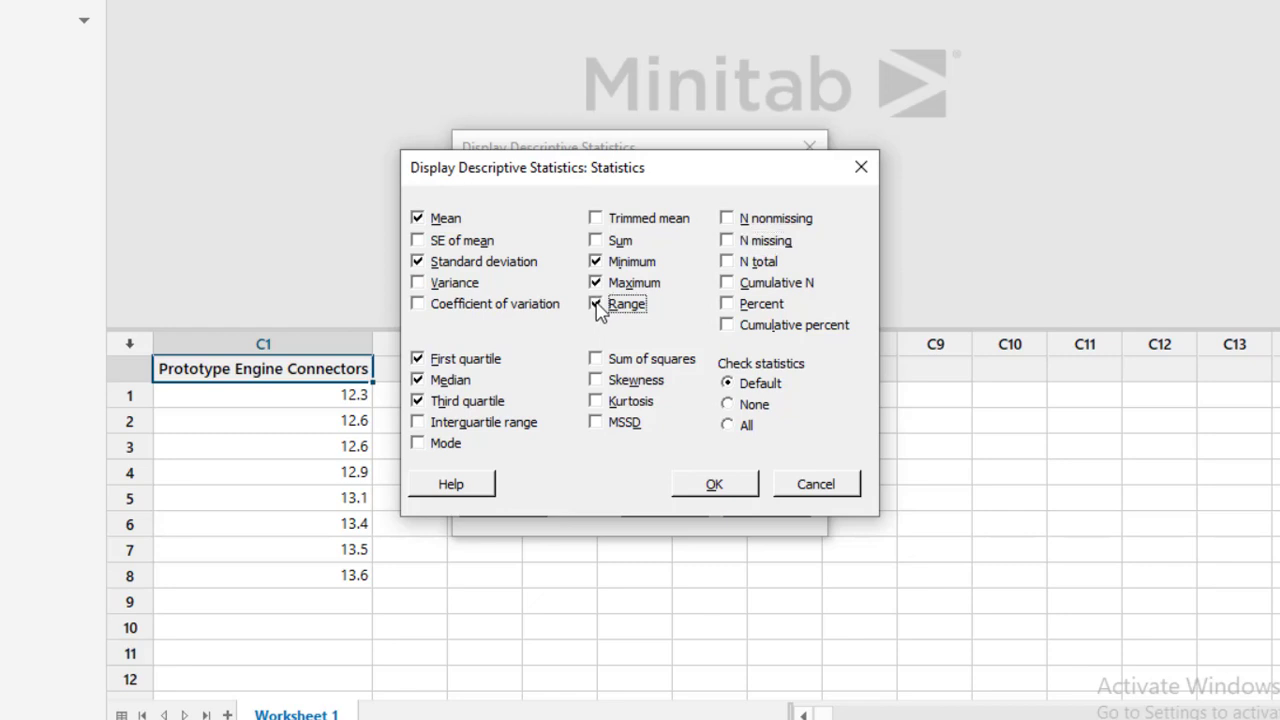
{"action": "left_click", "coordinate": [419, 361]}
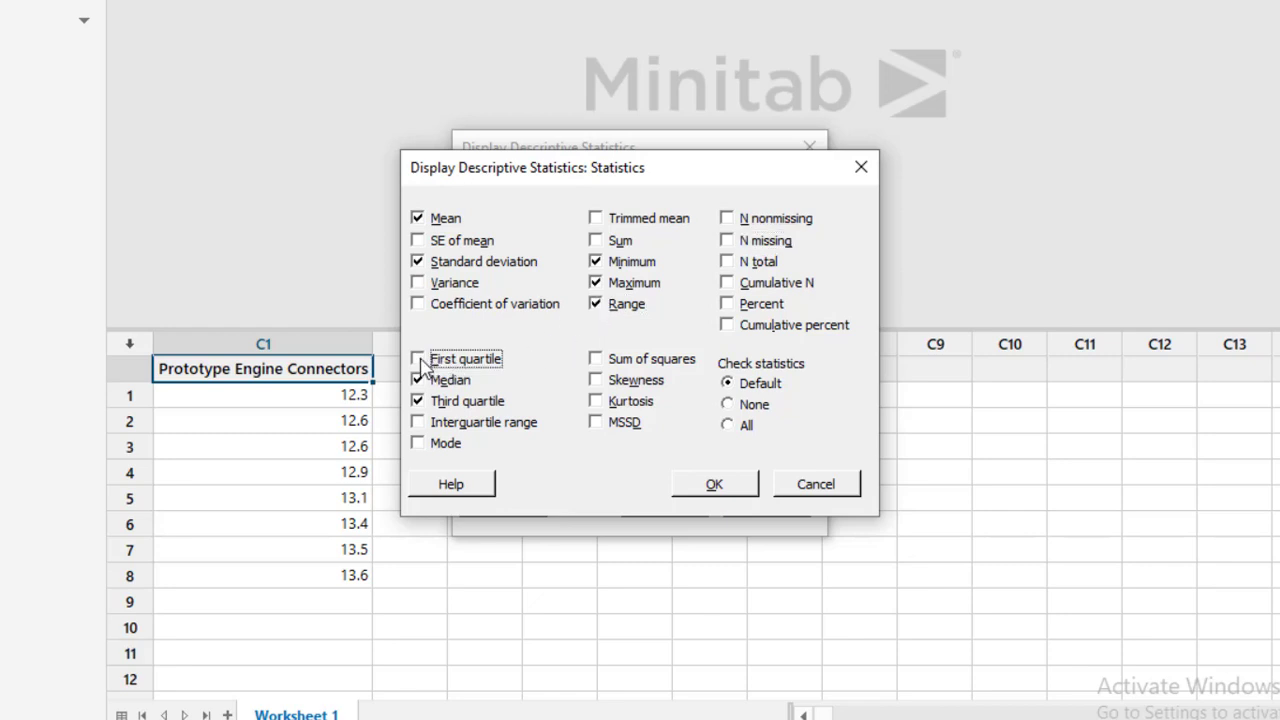
{"action": "left_click", "coordinate": [437, 403]}
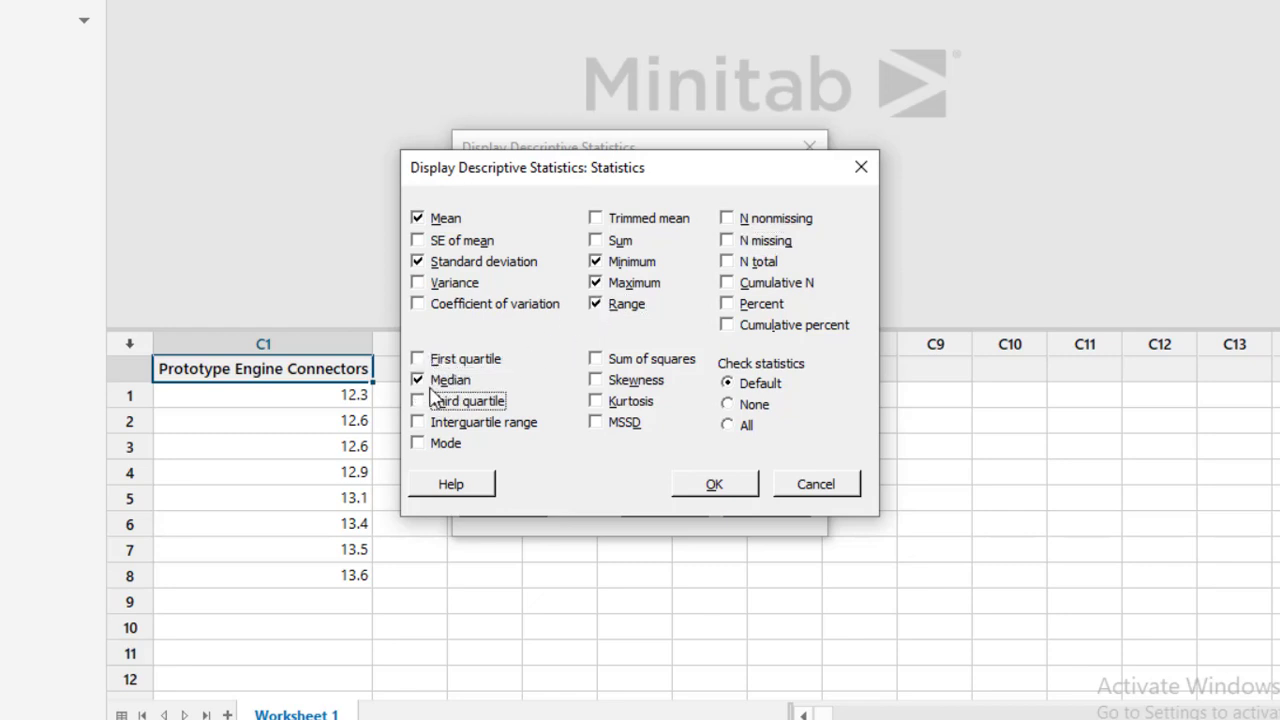
{"action": "left_click", "coordinate": [419, 287]}
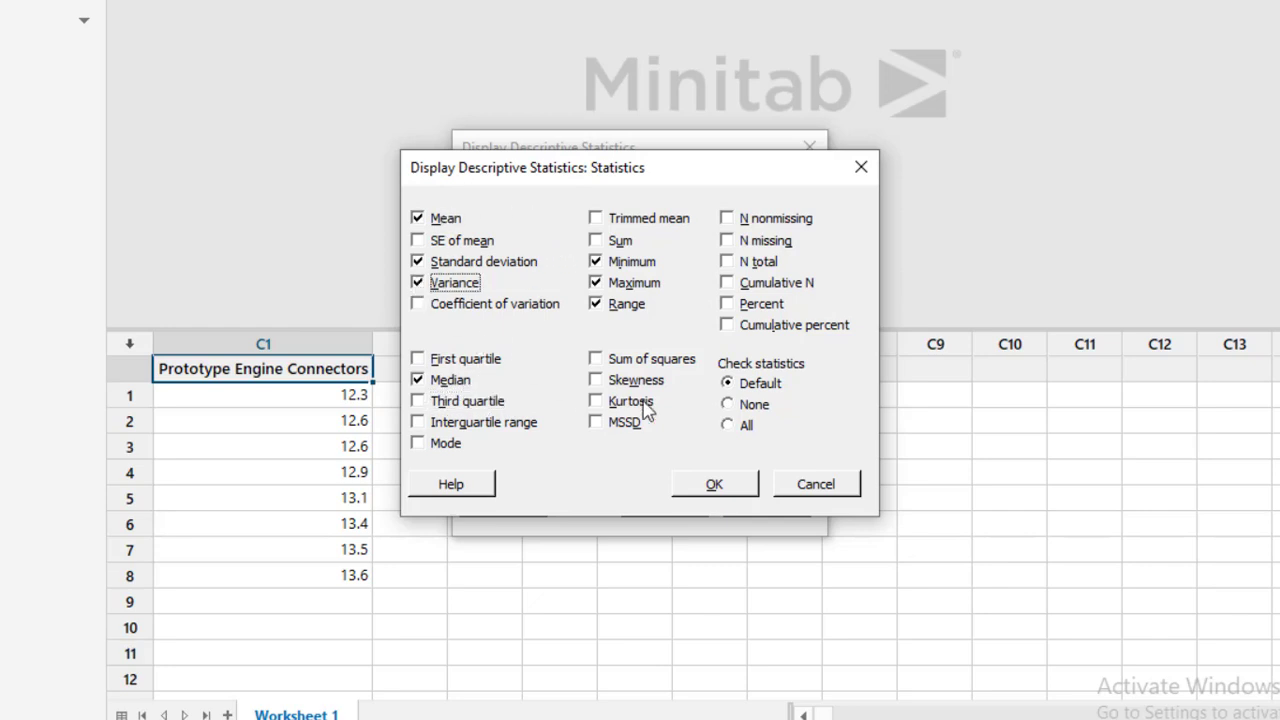
{"action": "left_click", "coordinate": [735, 482]}
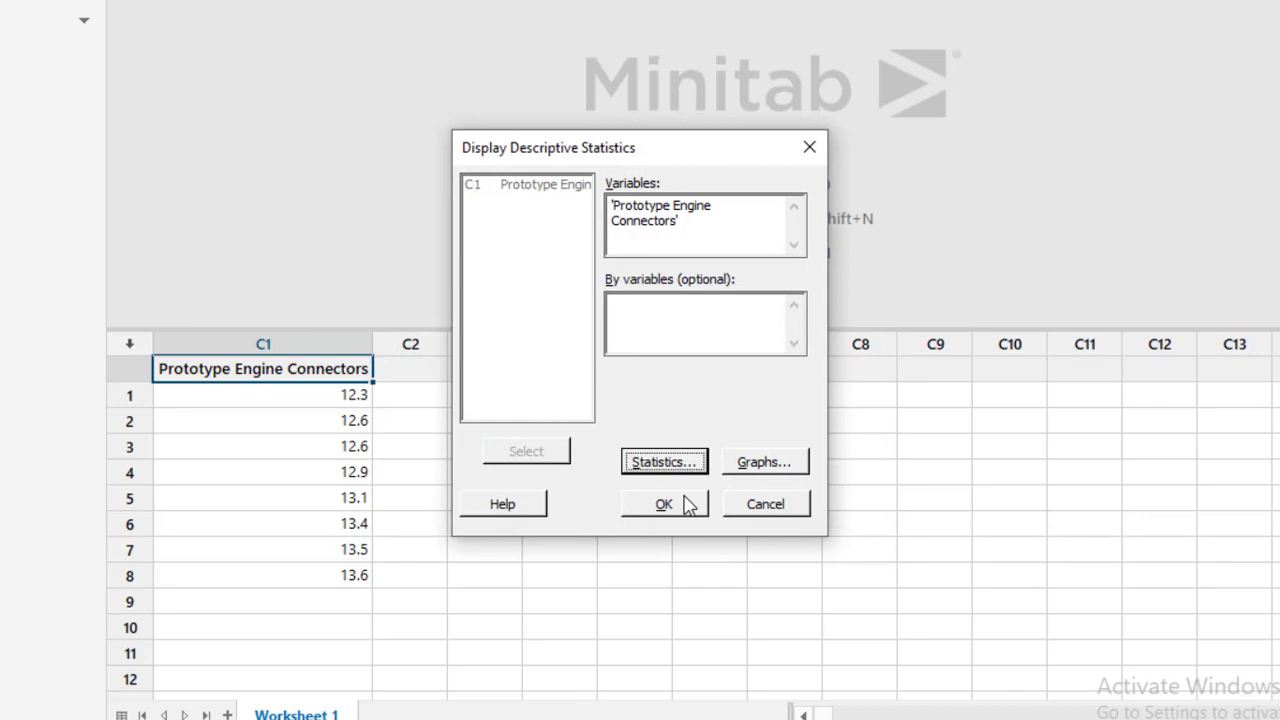
{"action": "left_click", "coordinate": [688, 504]}
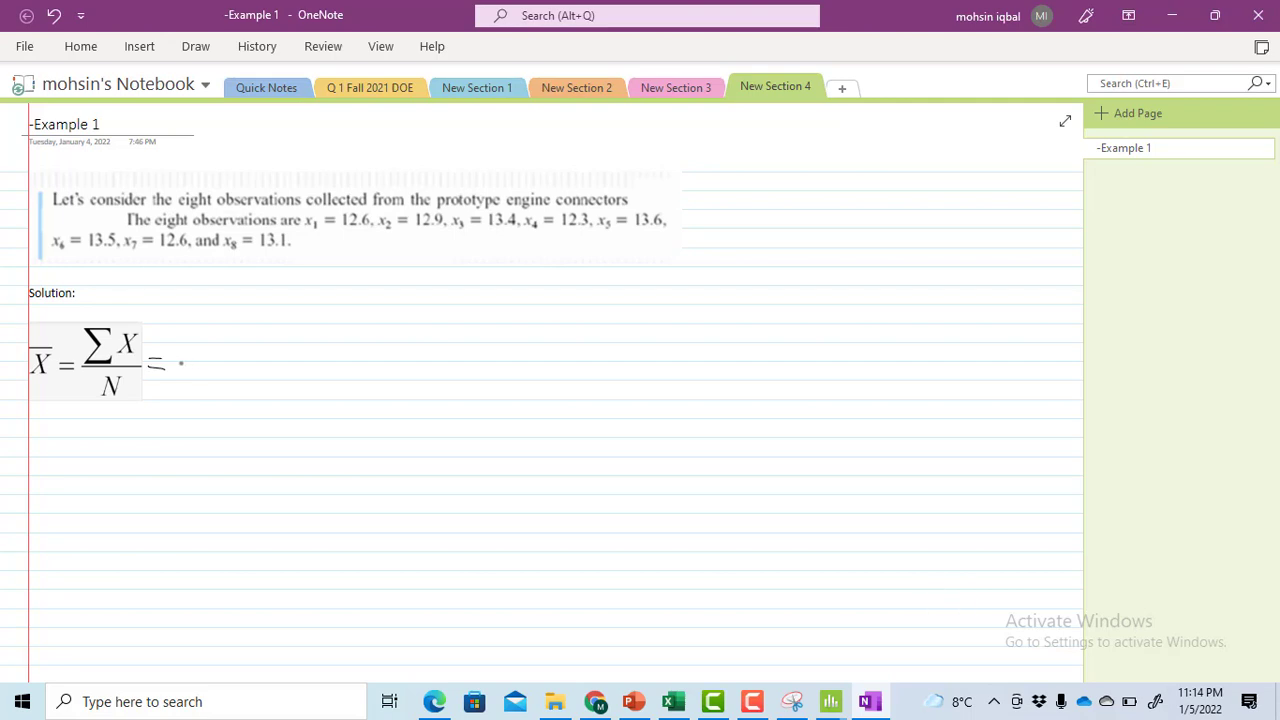
- Begin the handwritten mean with a fraction bar and numerator terms 12.6 + 12.9 + 13.4
{"action": "type", "text": "/"}
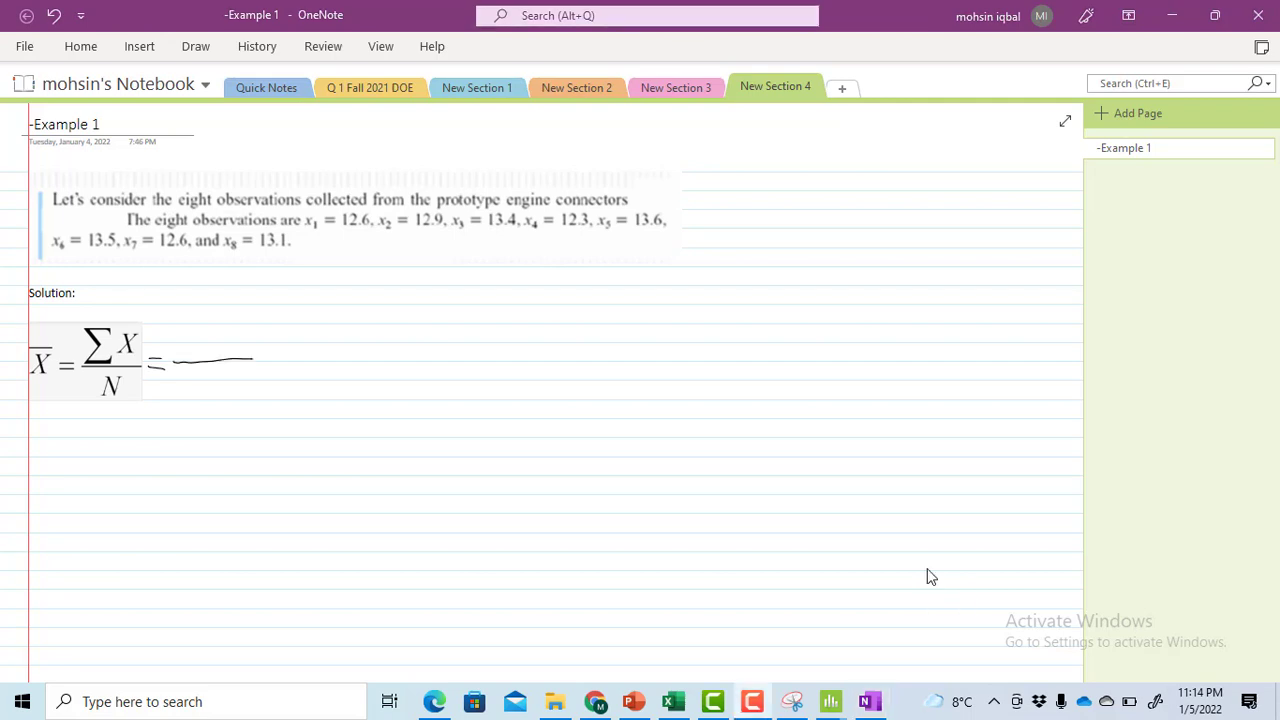
{"action": "left_click_drag", "start_coordinate": [255, 361], "coordinate": [321, 361]}
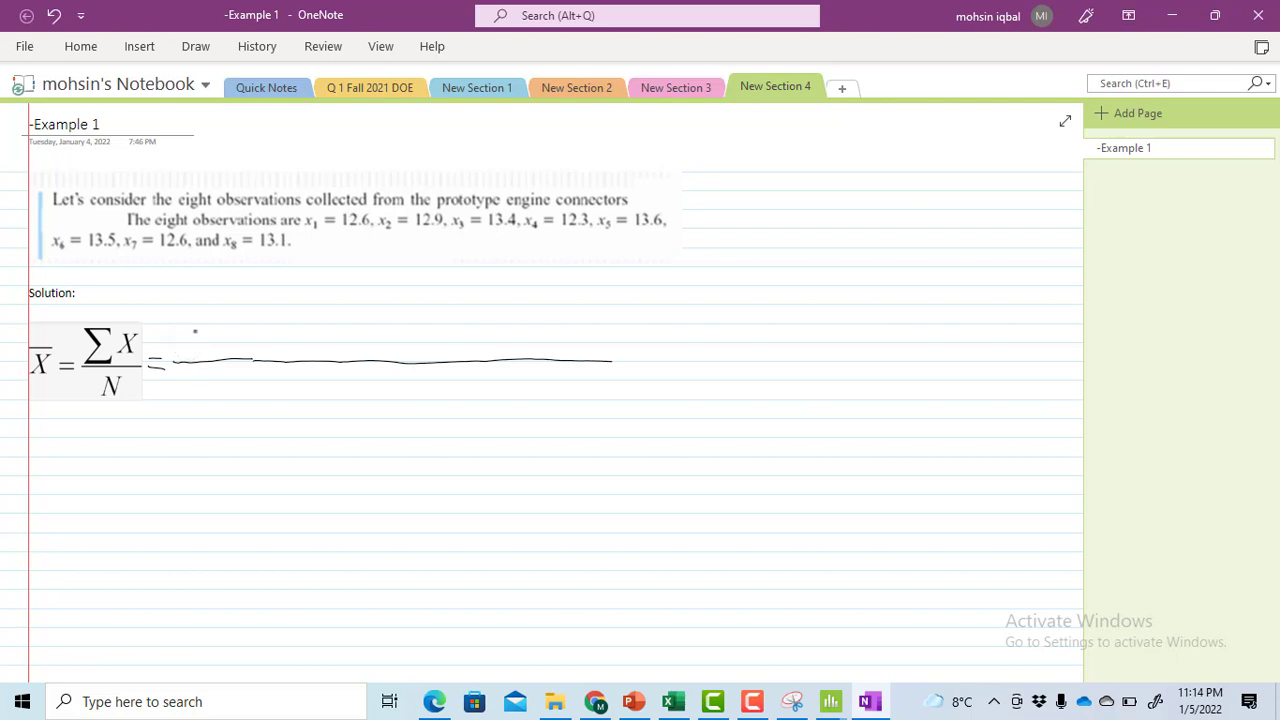
{"action": "mouse_move", "coordinate": [233, 330]}
{"action": "left_mouse_down"}
{"action": "mouse_move", "coordinate": [231, 343]}
{"action": "mouse_move", "coordinate": [258, 340]}
{"action": "left_mouse_up"}
{"action": "mouse_move", "coordinate": [252, 335]}
{"action": "left_mouse_down"}
{"action": "mouse_move", "coordinate": [252, 348]}
{"action": "mouse_move", "coordinate": [344, 341]}
{"action": "left_mouse_up"}
{"action": "left_click", "coordinate": [304, 346]}
{"action": "mouse_move", "coordinate": [338, 334]}
{"action": "left_mouse_down"}
{"action": "mouse_move", "coordinate": [338, 350]}
{"action": "mouse_move", "coordinate": [353, 348]}
{"action": "left_mouse_up"}
{"action": "mouse_move", "coordinate": [365, 334]}
{"action": "left_mouse_down"}
{"action": "mouse_move", "coordinate": [367, 350]}
{"action": "mouse_move", "coordinate": [405, 342]}
{"action": "left_mouse_up"}
{"action": "left_click", "coordinate": [381, 347]}
{"action": "left_click_drag", "start_coordinate": [401, 334], "coordinate": [401, 348]}
{"action": "left_click", "coordinate": [411, 342]}
- Finish the numerator with … + 12.6 + 13.1 and write 8 as the denominator
{"action": "left_click", "coordinate": [447, 341]}
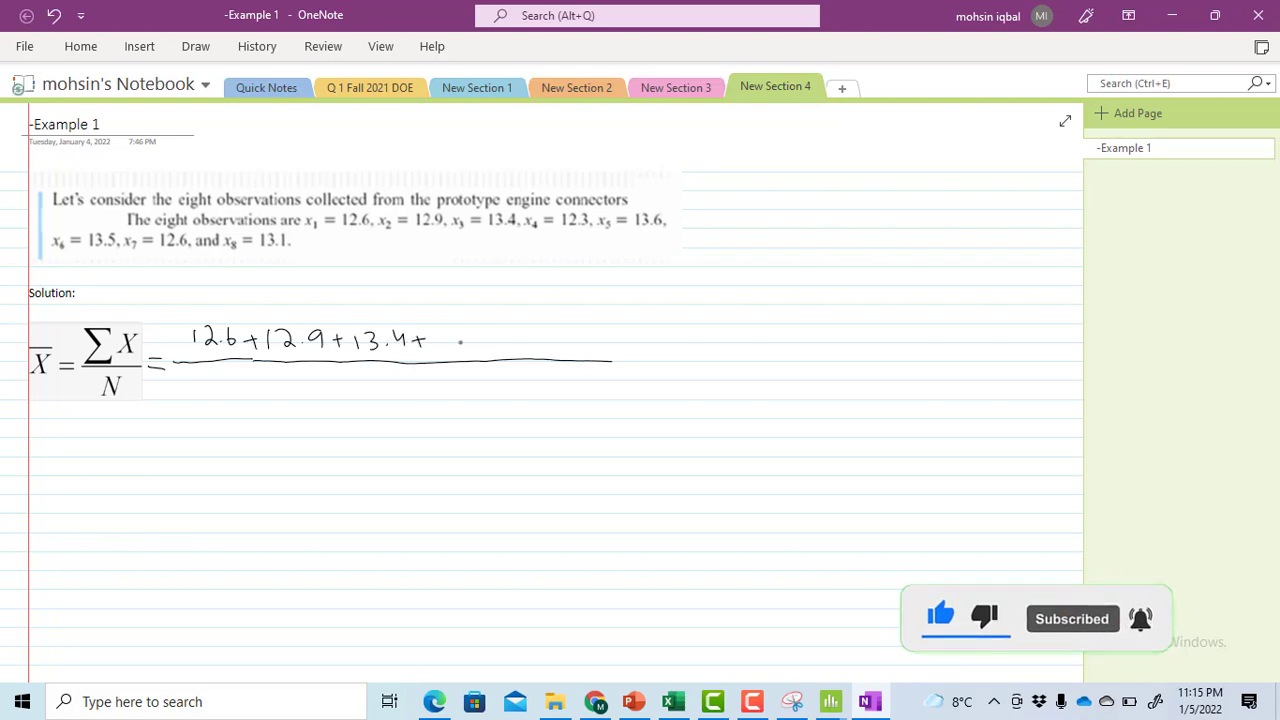
{"action": "left_click", "coordinate": [463, 341]}
{"action": "left_click", "coordinate": [478, 341]}
{"action": "mouse_move", "coordinate": [491, 338]}
{"action": "left_mouse_down"}
{"action": "mouse_move", "coordinate": [507, 338]}
{"action": "mouse_move", "coordinate": [499, 346]}
{"action": "left_mouse_up"}
{"action": "left_click", "coordinate": [534, 341]}
{"action": "key", "text": "ctrl+z"}
{"action": "left_click", "coordinate": [525, 328]}
{"action": "mouse_move", "coordinate": [525, 324]}
{"action": "left_mouse_down"}
{"action": "mouse_move", "coordinate": [525, 346]}
{"action": "mouse_move", "coordinate": [606, 338]}
{"action": "left_mouse_up"}
{"action": "left_click", "coordinate": [557, 344]}
{"action": "mouse_move", "coordinate": [596, 329]}
{"action": "left_mouse_down"}
{"action": "mouse_move", "coordinate": [596, 348]}
{"action": "mouse_move", "coordinate": [664, 342]}
{"action": "mouse_move", "coordinate": [622, 362]}
{"action": "mouse_move", "coordinate": [661, 361]}
{"action": "left_mouse_up"}
{"action": "left_click", "coordinate": [651, 341]}
{"action": "left_click_drag", "start_coordinate": [456, 373], "coordinate": [476, 370]}
- Continue with = 104/8 = 13 and label the boxed result X̄
{"action": "left_click_drag", "start_coordinate": [686, 356], "coordinate": [700, 356]}
{"action": "left_click_drag", "start_coordinate": [700, 366], "coordinate": [678, 366]}
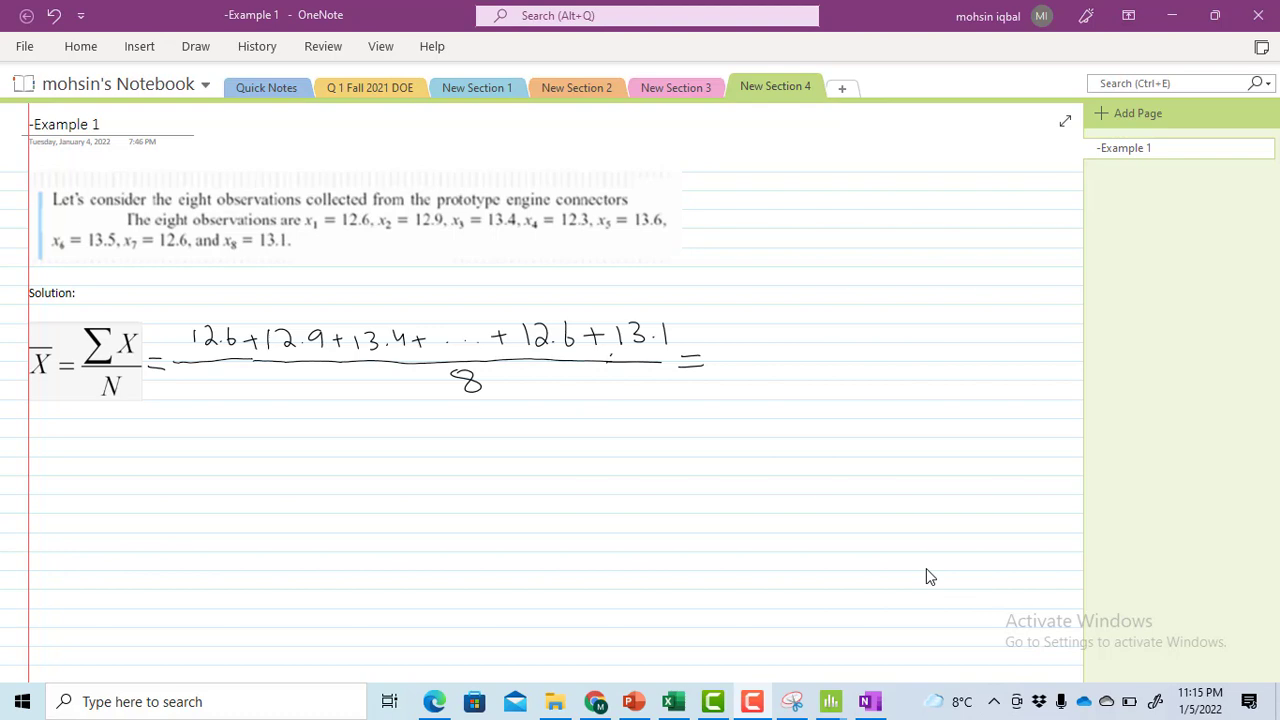
{"action": "left_click", "coordinate": [727, 336]}
{"action": "mouse_move", "coordinate": [716, 327]}
{"action": "left_mouse_down"}
{"action": "mouse_move", "coordinate": [717, 348]}
{"action": "mouse_move", "coordinate": [736, 331]}
{"action": "mouse_move", "coordinate": [770, 340]}
{"action": "left_mouse_up"}
{"action": "mouse_move", "coordinate": [765, 329]}
{"action": "left_mouse_down"}
{"action": "mouse_move", "coordinate": [774, 350]}
{"action": "mouse_move", "coordinate": [752, 382]}
{"action": "mouse_move", "coordinate": [762, 356]}
{"action": "mouse_move", "coordinate": [932, 349]}
{"action": "left_mouse_up"}
{"action": "left_click", "coordinate": [759, 357]}
{"action": "left_click", "coordinate": [813, 354]}
{"action": "left_click_drag", "start_coordinate": [908, 357], "coordinate": [955, 366]}
{"action": "mouse_move", "coordinate": [952, 341]}
{"action": "left_mouse_down"}
{"action": "mouse_move", "coordinate": [941, 352]}
{"action": "mouse_move", "coordinate": [957, 347]}
{"action": "left_mouse_up"}
{"action": "mouse_move", "coordinate": [934, 319]}
{"action": "left_mouse_down"}
{"action": "mouse_move", "coordinate": [974, 318]}
{"action": "mouse_move", "coordinate": [830, 320]}
{"action": "mouse_move", "coordinate": [944, 372]}
{"action": "mouse_move", "coordinate": [957, 332]}
{"action": "mouse_move", "coordinate": [982, 330]}
{"action": "mouse_move", "coordinate": [977, 378]}
{"action": "mouse_move", "coordinate": [916, 375]}
{"action": "left_mouse_up"}
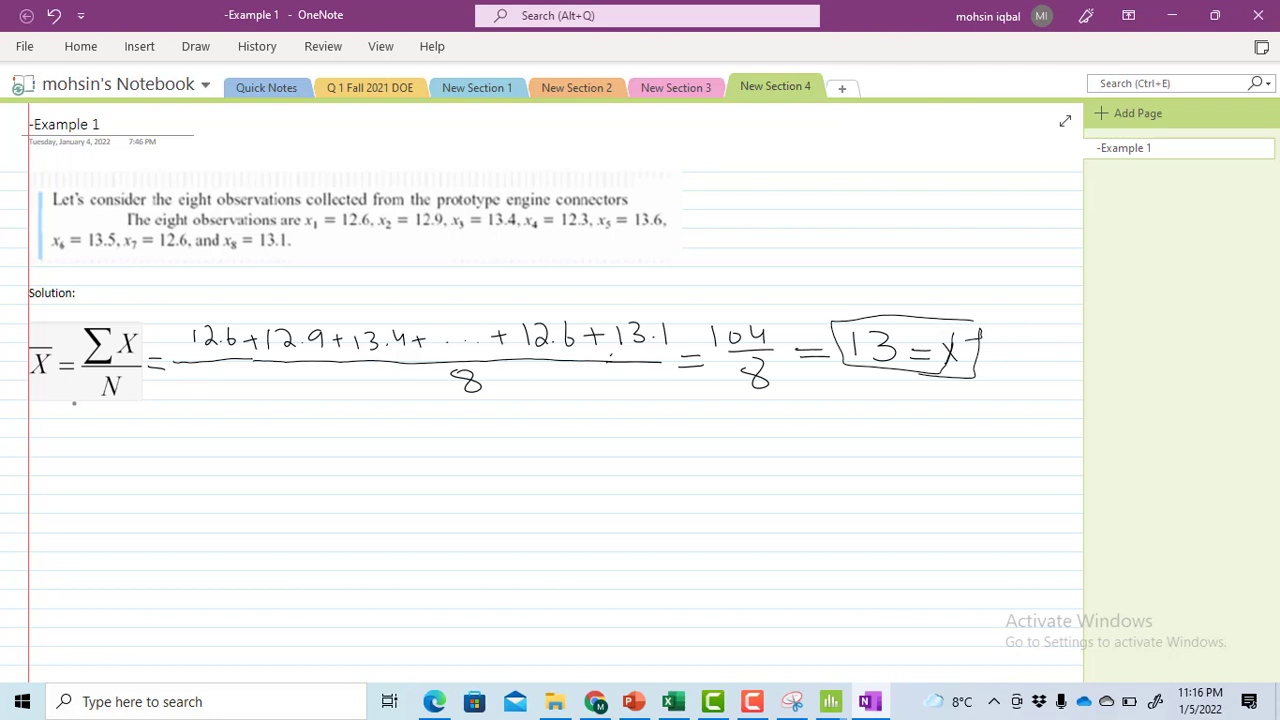
- Write the heading 'St. Dev (Sample' below the mean working
{"action": "left_click_drag", "start_coordinate": [91, 420], "coordinate": [72, 438]}
{"action": "mouse_move", "coordinate": [94, 420]}
{"action": "left_mouse_down"}
{"action": "mouse_move", "coordinate": [96, 436]}
{"action": "mouse_move", "coordinate": [127, 436]}
{"action": "left_mouse_up"}
{"action": "left_click", "coordinate": [126, 426]}
{"action": "mouse_move", "coordinate": [128, 420]}
{"action": "left_mouse_down"}
{"action": "mouse_move", "coordinate": [130, 435]}
{"action": "mouse_move", "coordinate": [179, 422]}
{"action": "mouse_move", "coordinate": [193, 440]}
{"action": "left_mouse_up"}
{"action": "left_click_drag", "start_coordinate": [230, 414], "coordinate": [218, 436]}
{"action": "left_click_drag", "start_coordinate": [238, 427], "coordinate": [280, 456]}
{"action": "left_click_drag", "start_coordinate": [278, 426], "coordinate": [320, 440]}
{"action": "left_click", "coordinate": [343, 435]}
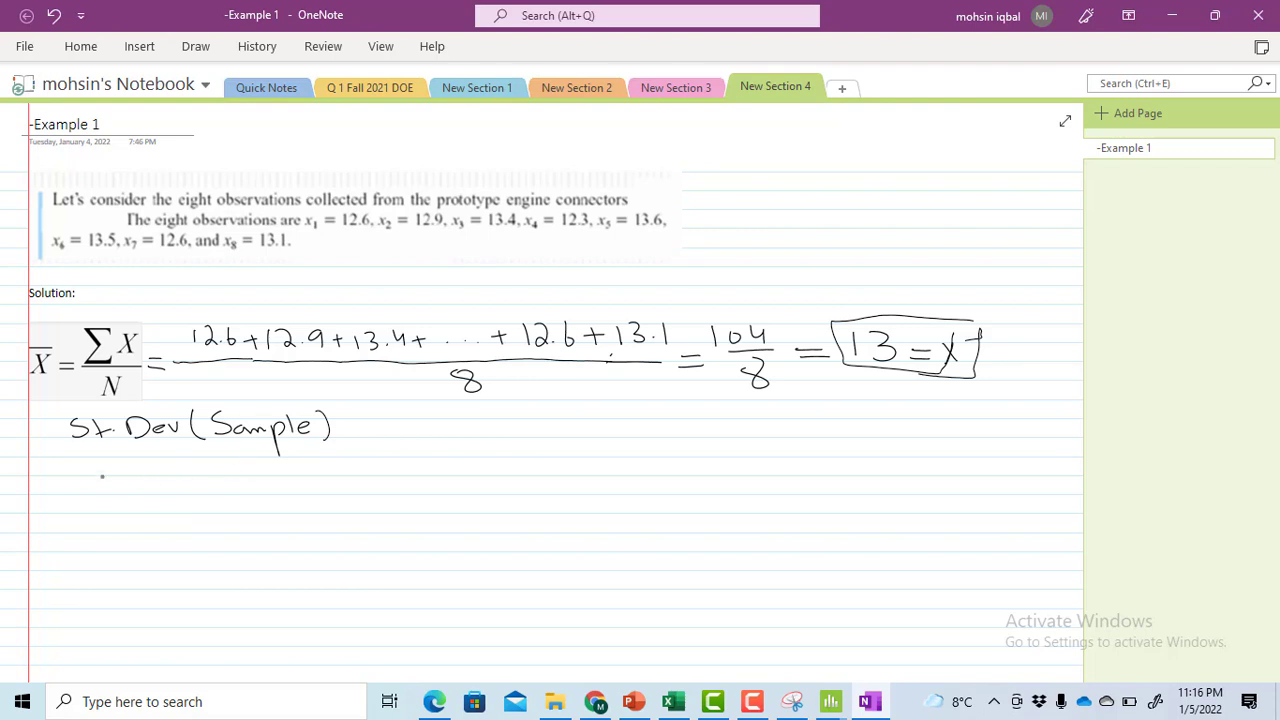
- Number the observation rows, write differences 12.6−13 and 12.9−13, and tick the boxed mean
{"action": "left_click_drag", "start_coordinate": [83, 463], "coordinate": [84, 474]}
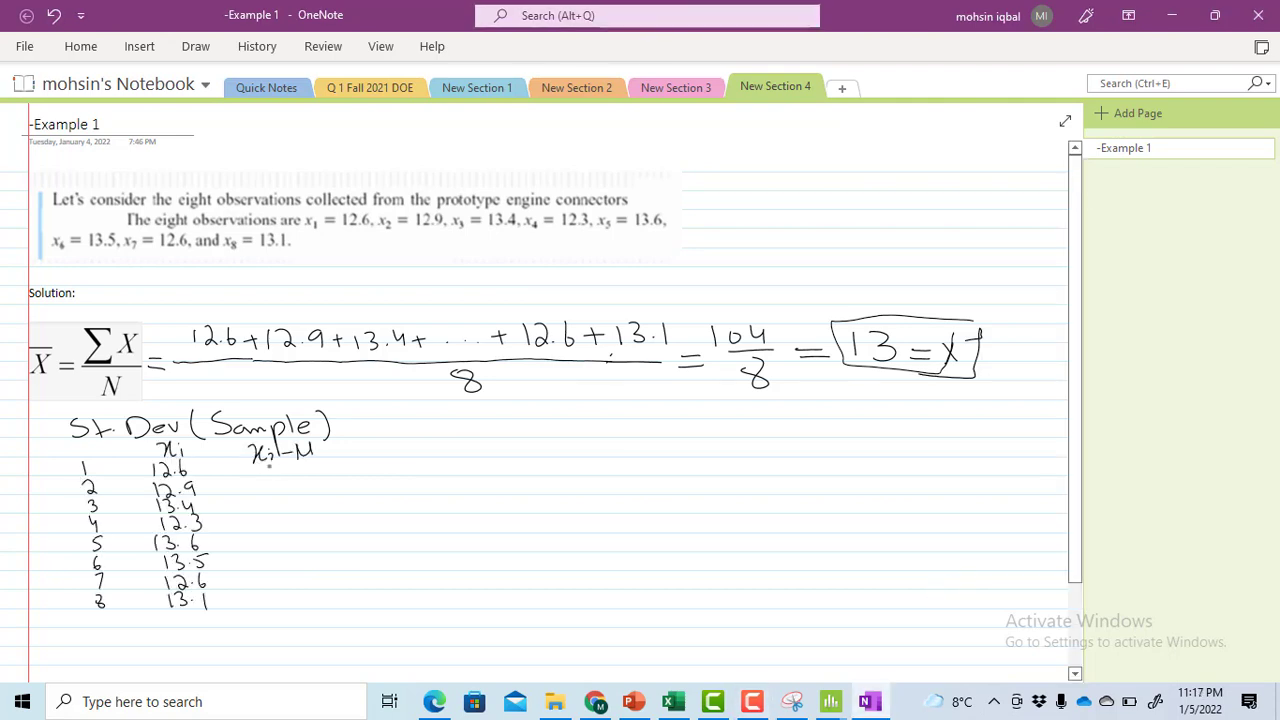
{"action": "mouse_move", "coordinate": [282, 462]}
{"action": "left_mouse_down"}
{"action": "mouse_move", "coordinate": [284, 480]}
{"action": "mouse_move", "coordinate": [345, 466]}
{"action": "left_mouse_up"}
{"action": "left_click_drag", "start_coordinate": [887, 321], "coordinate": [942, 300]}
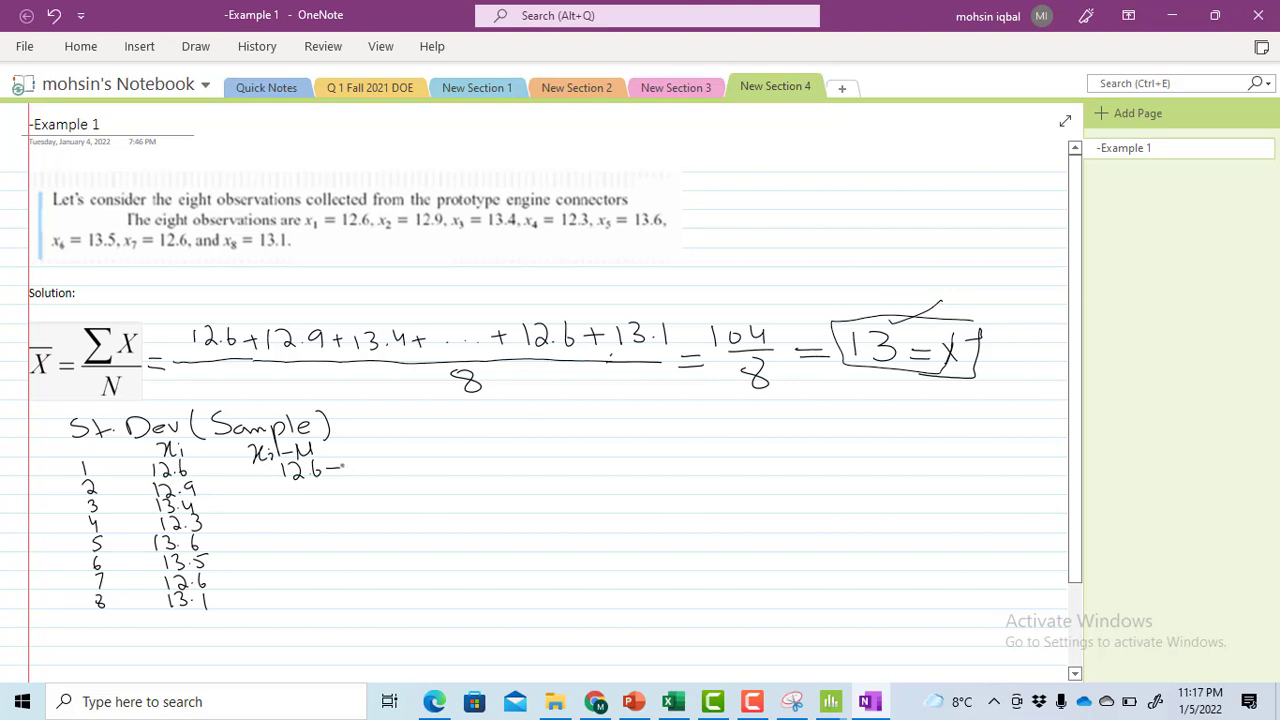
{"action": "mouse_move", "coordinate": [348, 460]}
{"action": "left_mouse_down"}
{"action": "mouse_move", "coordinate": [354, 477]}
{"action": "mouse_move", "coordinate": [285, 495]}
{"action": "mouse_move", "coordinate": [345, 488]}
{"action": "left_mouse_up"}
{"action": "left_click", "coordinate": [305, 494]}
{"action": "left_click", "coordinate": [336, 492]}
{"action": "left_click_drag", "start_coordinate": [350, 482], "coordinate": [358, 495]}
{"action": "left_click", "coordinate": [373, 481]}
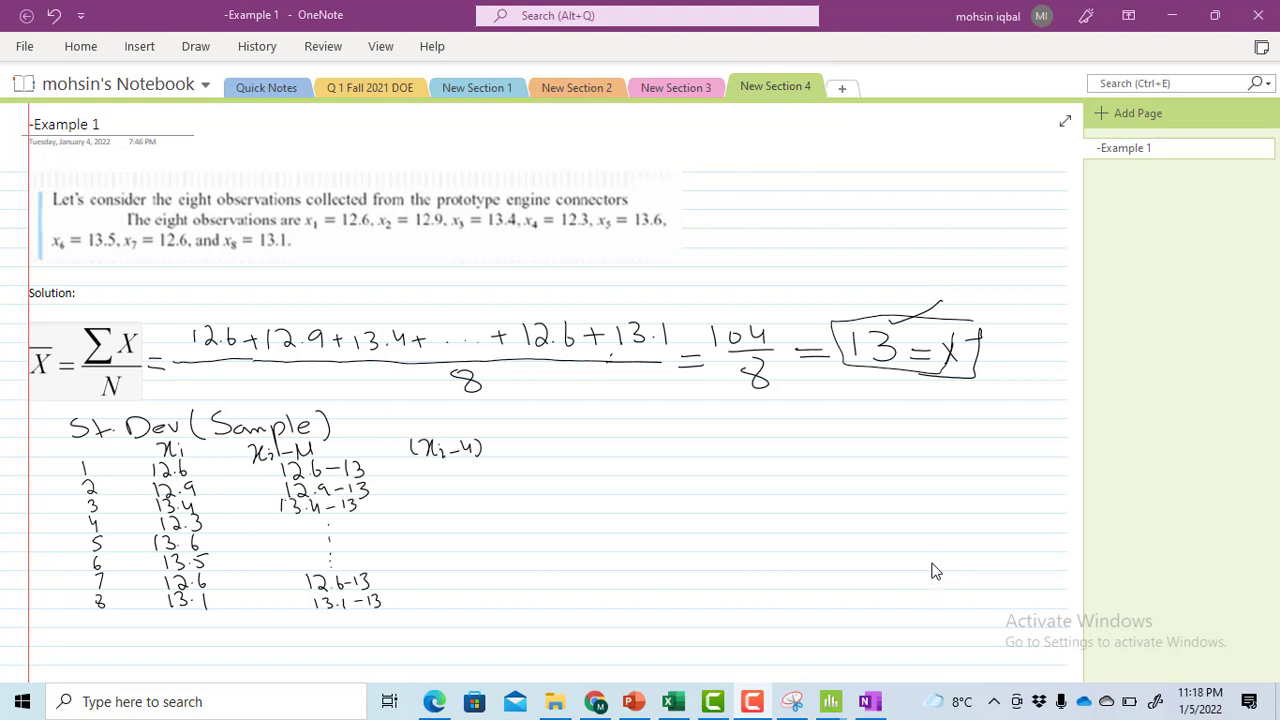
- Write the deviations −0.4, −0.1, 0.4, … down to 0.1 in the (xi−μ) column
{"action": "mouse_move", "coordinate": [430, 460]}
{"action": "left_mouse_down"}
{"action": "mouse_move", "coordinate": [431, 474]}
{"action": "mouse_move", "coordinate": [475, 468]}
{"action": "left_mouse_up"}
{"action": "left_click", "coordinate": [452, 472]}
{"action": "mouse_move", "coordinate": [472, 462]}
{"action": "left_mouse_down"}
{"action": "mouse_move", "coordinate": [472, 477]}
{"action": "mouse_move", "coordinate": [427, 485]}
{"action": "left_mouse_up"}
{"action": "mouse_move", "coordinate": [444, 479]}
{"action": "left_mouse_down"}
{"action": "mouse_move", "coordinate": [439, 488]}
{"action": "mouse_move", "coordinate": [473, 493]}
{"action": "mouse_move", "coordinate": [440, 497]}
{"action": "mouse_move", "coordinate": [471, 512]}
{"action": "left_mouse_up"}
{"action": "left_click", "coordinate": [459, 487]}
{"action": "left_click", "coordinate": [440, 507]}
{"action": "left_click", "coordinate": [455, 506]}
{"action": "left_click", "coordinate": [459, 522]}
{"action": "left_click", "coordinate": [459, 557]}
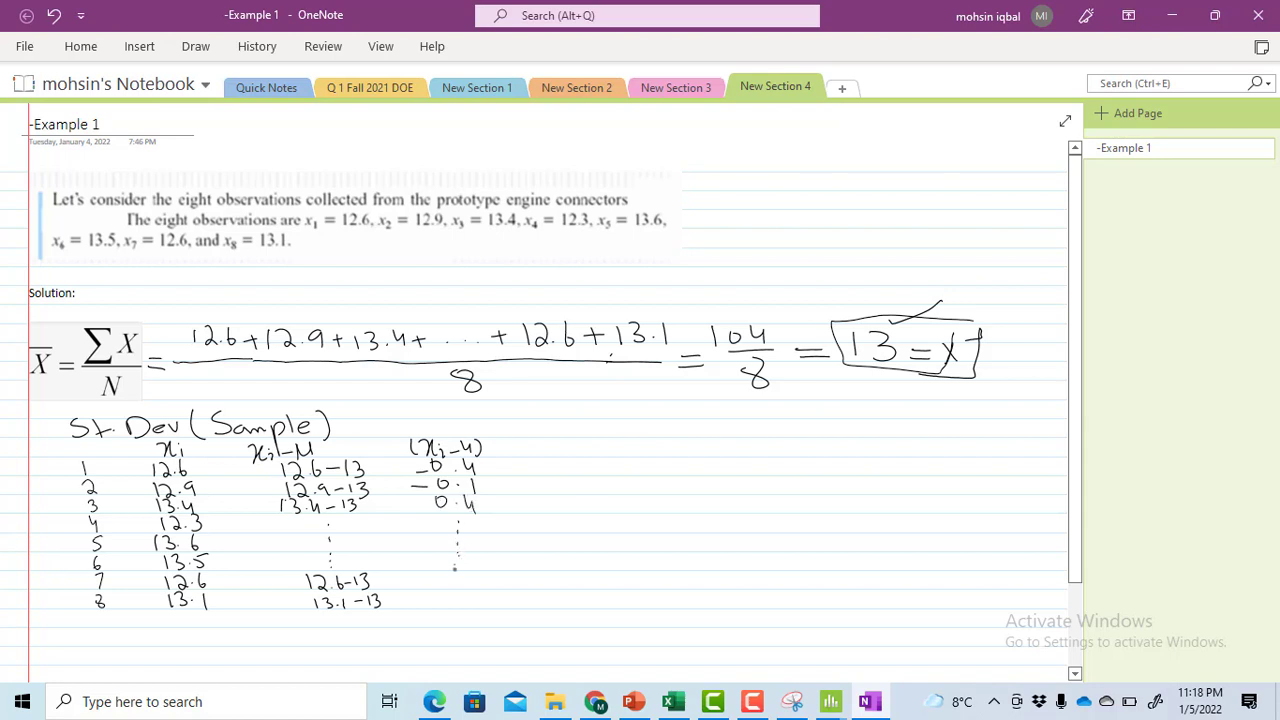
{"action": "left_click", "coordinate": [434, 585]}
{"action": "mouse_move", "coordinate": [436, 575]}
{"action": "left_mouse_down"}
{"action": "mouse_move", "coordinate": [463, 589]}
{"action": "mouse_move", "coordinate": [430, 582]}
{"action": "mouse_move", "coordinate": [436, 605]}
{"action": "mouse_move", "coordinate": [445, 594]}
{"action": "mouse_move", "coordinate": [465, 607]}
{"action": "left_mouse_up"}
{"action": "left_click", "coordinate": [448, 585]}
{"action": "left_click", "coordinate": [453, 603]}
- Add the next column heading (xi − μ)²
{"action": "left_click_drag", "start_coordinate": [528, 436], "coordinate": [530, 459]}
{"action": "mouse_move", "coordinate": [539, 446]}
{"action": "left_mouse_down"}
{"action": "mouse_move", "coordinate": [543, 460]}
{"action": "mouse_move", "coordinate": [614, 452]}
{"action": "left_mouse_up"}
{"action": "left_click_drag", "start_coordinate": [613, 440], "coordinate": [607, 461]}
{"action": "mouse_move", "coordinate": [625, 431]}
{"action": "left_mouse_down"}
{"action": "mouse_move", "coordinate": [627, 456]}
{"action": "mouse_move", "coordinate": [646, 434]}
{"action": "left_mouse_up"}
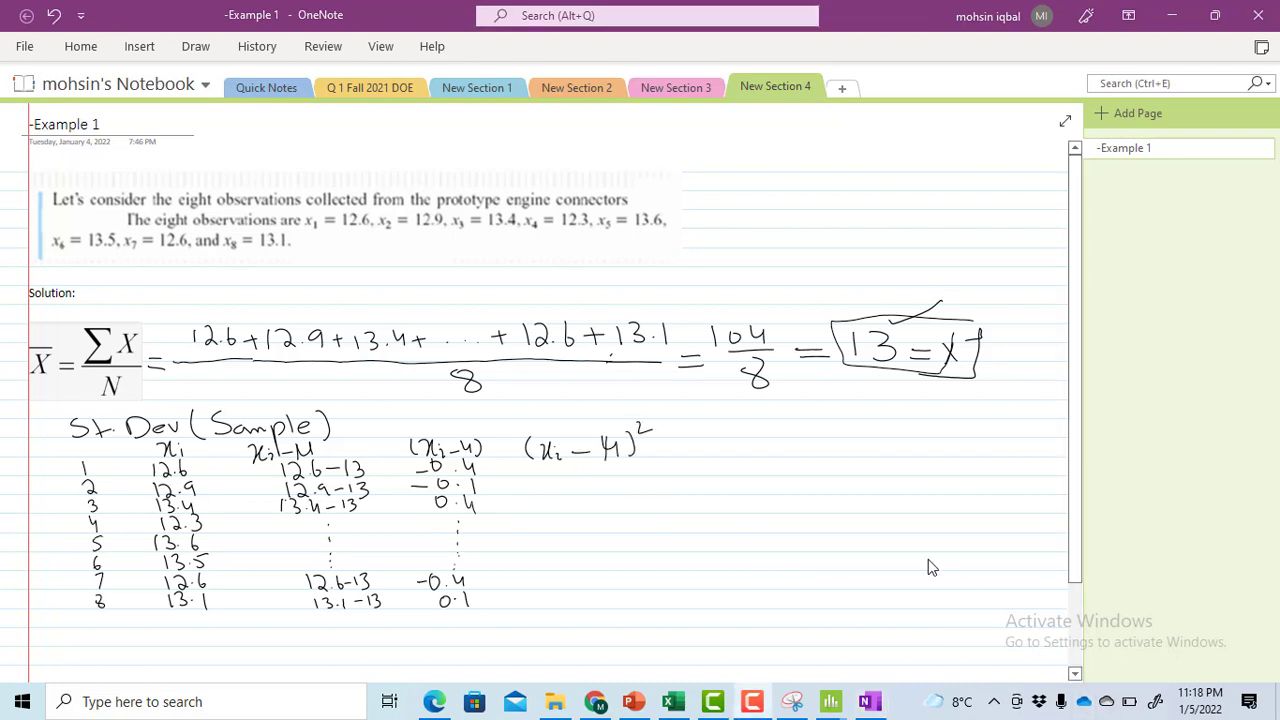
- Fill in the squared deviations, including 0.16 for row three and 0.16, 0.01 at the bottom
{"action": "mouse_move", "coordinate": [572, 466]}
{"action": "left_mouse_down"}
{"action": "mouse_move", "coordinate": [604, 469]}
{"action": "mouse_move", "coordinate": [573, 485]}
{"action": "mouse_move", "coordinate": [621, 496]}
{"action": "mouse_move", "coordinate": [579, 504]}
{"action": "mouse_move", "coordinate": [617, 511]}
{"action": "left_mouse_up"}
{"action": "left_click", "coordinate": [582, 472]}
{"action": "left_click", "coordinate": [590, 510]}
{"action": "left_click", "coordinate": [599, 522]}
{"action": "left_click", "coordinate": [599, 535]}
{"action": "left_click", "coordinate": [599, 548]}
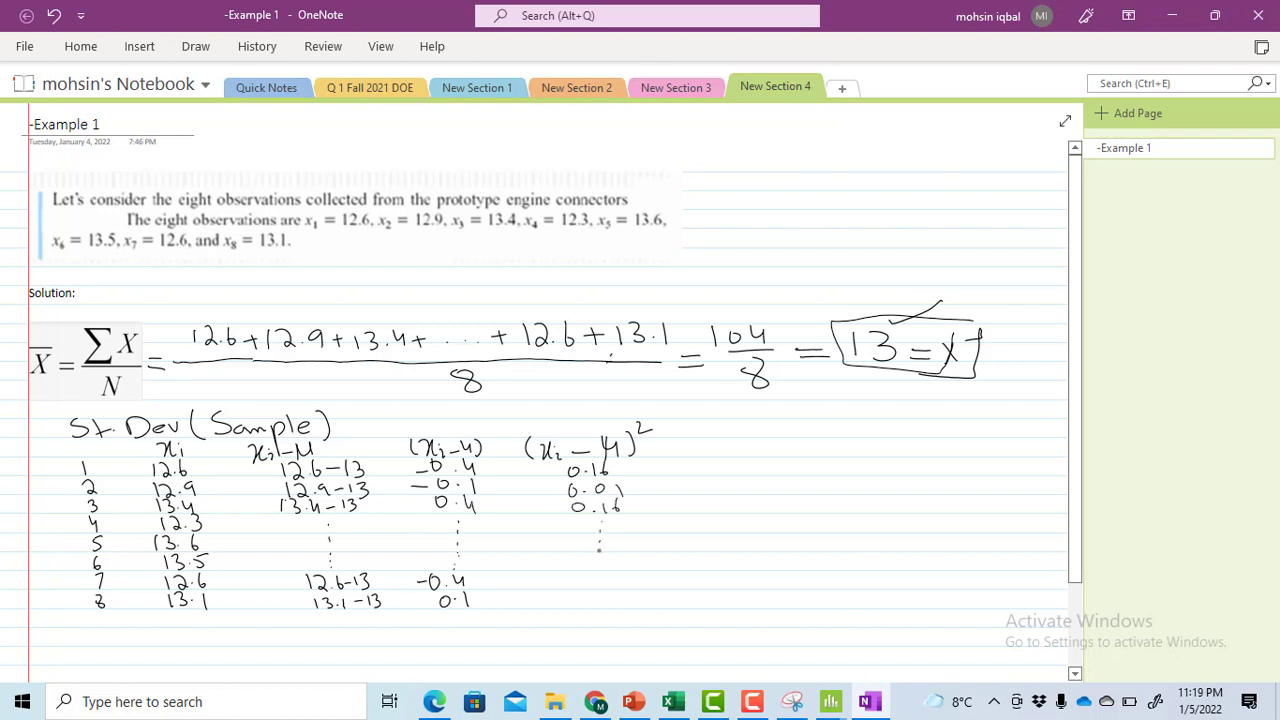
{"action": "left_click", "coordinate": [600, 557]}
{"action": "left_click", "coordinate": [589, 582]}
{"action": "mouse_move", "coordinate": [578, 574]}
{"action": "left_mouse_down"}
{"action": "mouse_move", "coordinate": [618, 583]}
{"action": "mouse_move", "coordinate": [581, 600]}
{"action": "mouse_move", "coordinate": [627, 605]}
{"action": "left_mouse_up"}
{"action": "left_click", "coordinate": [593, 602]}
- Rule a total line under the squares, write the sum 1.6, and begin the S.D label
{"action": "left_click_drag", "start_coordinate": [541, 614], "coordinate": [663, 614]}
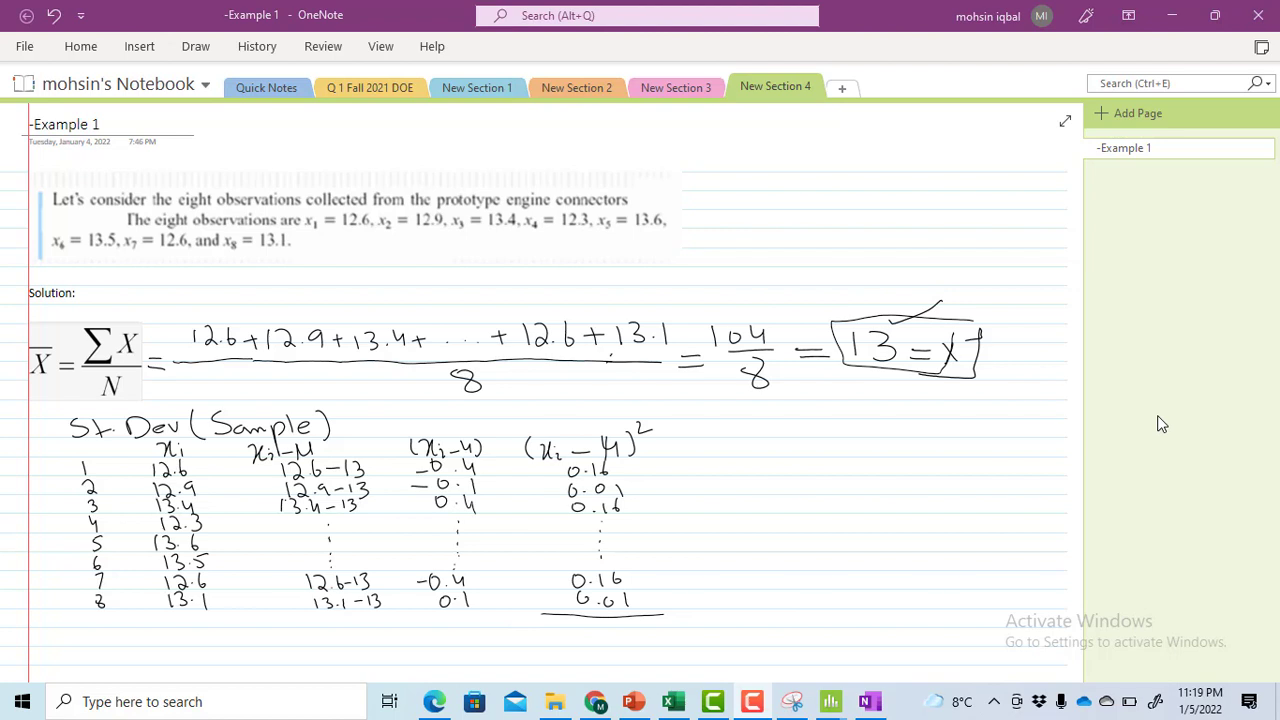
{"action": "mouse_move", "coordinate": [587, 622]}
{"action": "left_mouse_down"}
{"action": "mouse_move", "coordinate": [586, 643]}
{"action": "mouse_move", "coordinate": [621, 632]}
{"action": "left_mouse_up"}
{"action": "left_click", "coordinate": [607, 637]}
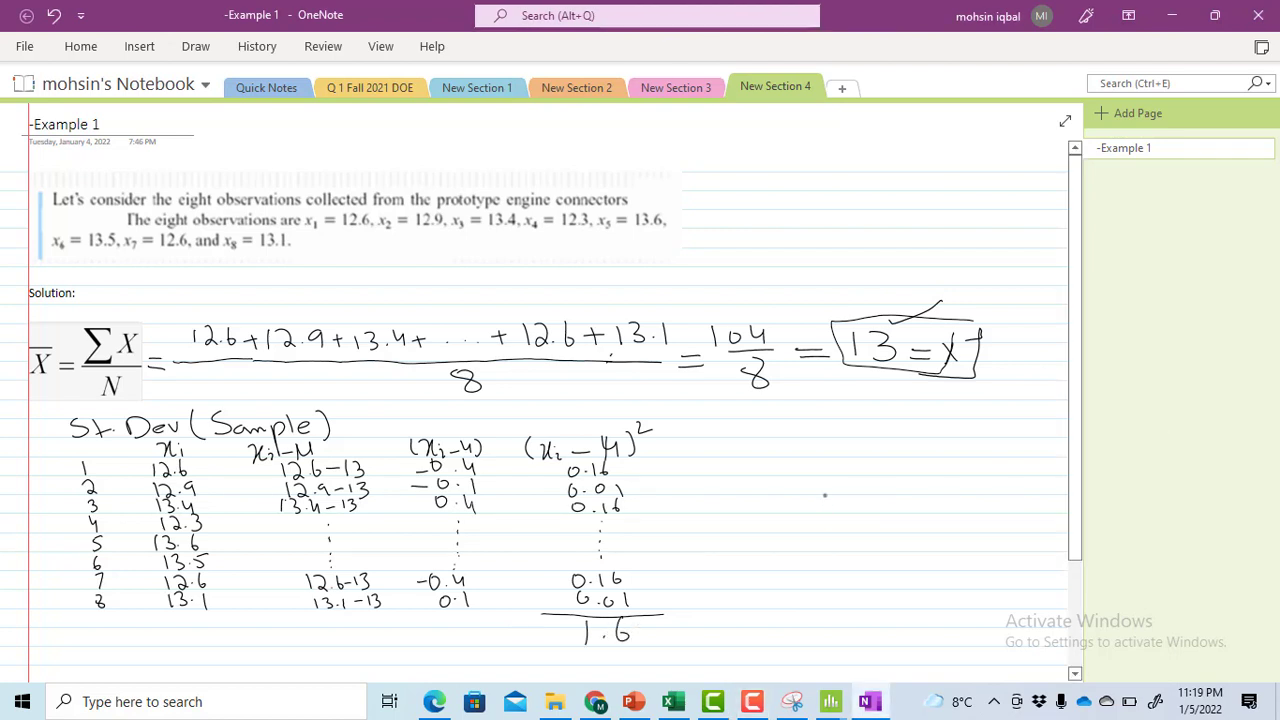
{"action": "mouse_move", "coordinate": [740, 510]}
{"action": "left_mouse_down"}
{"action": "mouse_move", "coordinate": [722, 530]}
{"action": "mouse_move", "coordinate": [767, 538]}
{"action": "left_mouse_up"}
{"action": "left_click", "coordinate": [754, 530]}
- Ink the formula S.D = √((xi − μ)/(n−1)) beside the table
{"action": "mouse_move", "coordinate": [767, 518]}
{"action": "left_mouse_down"}
{"action": "mouse_move", "coordinate": [770, 537]}
{"action": "mouse_move", "coordinate": [828, 498]}
{"action": "mouse_move", "coordinate": [933, 497]}
{"action": "left_mouse_up"}
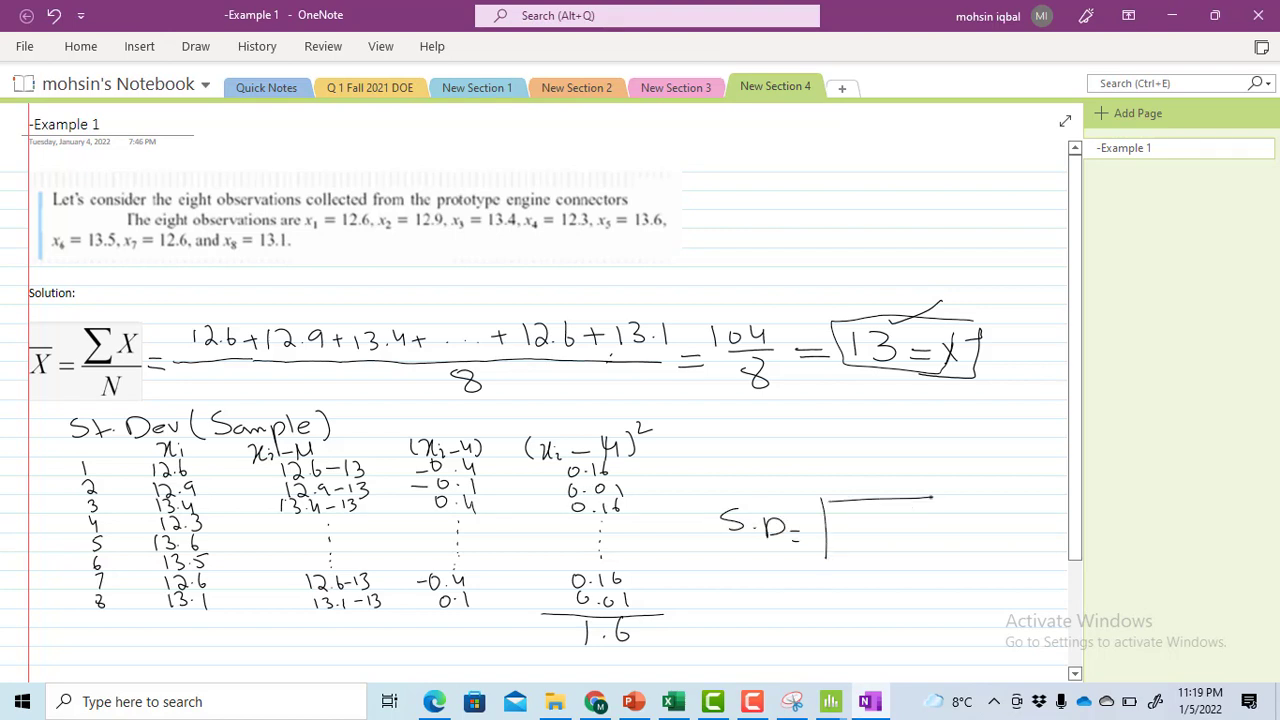
{"action": "left_click_drag", "start_coordinate": [813, 537], "coordinate": [824, 558]}
{"action": "left_click_drag", "start_coordinate": [852, 509], "coordinate": [846, 533]}
{"action": "mouse_move", "coordinate": [853, 514]}
{"action": "left_mouse_down"}
{"action": "mouse_move", "coordinate": [860, 532]}
{"action": "mouse_move", "coordinate": [881, 530]}
{"action": "left_mouse_up"}
{"action": "mouse_move", "coordinate": [887, 527]}
{"action": "left_mouse_down"}
{"action": "mouse_move", "coordinate": [928, 521]}
{"action": "mouse_move", "coordinate": [888, 540]}
{"action": "mouse_move", "coordinate": [938, 535]}
{"action": "mouse_move", "coordinate": [888, 558]}
{"action": "mouse_move", "coordinate": [899, 552]}
{"action": "left_mouse_up"}
{"action": "left_click_drag", "start_coordinate": [912, 545], "coordinate": [912, 558]}
- Add Σ to the formula and write the numeric line S.D = √(1.6/(8−1)) = 0.478
{"action": "mouse_move", "coordinate": [744, 577]}
{"action": "left_mouse_down"}
{"action": "mouse_move", "coordinate": [734, 593]}
{"action": "mouse_move", "coordinate": [772, 597]}
{"action": "left_mouse_up"}
{"action": "left_click", "coordinate": [756, 590]}
{"action": "left_click_drag", "start_coordinate": [796, 593], "coordinate": [803, 593]}
{"action": "left_click_drag", "start_coordinate": [796, 598], "coordinate": [803, 598]}
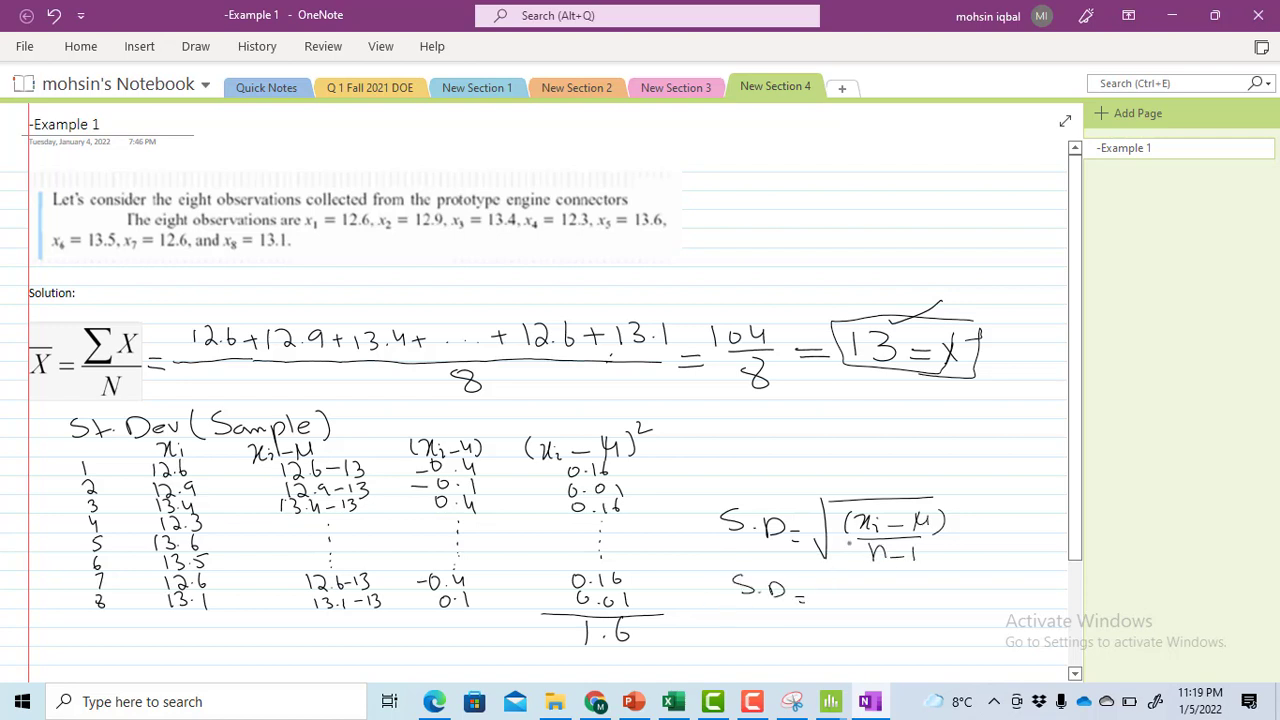
{"action": "left_click_drag", "start_coordinate": [845, 513], "coordinate": [846, 535]}
{"action": "mouse_move", "coordinate": [820, 578]}
{"action": "left_mouse_down"}
{"action": "mouse_move", "coordinate": [826, 618]}
{"action": "mouse_move", "coordinate": [868, 574]}
{"action": "mouse_move", "coordinate": [826, 617]}
{"action": "mouse_move", "coordinate": [856, 598]}
{"action": "mouse_move", "coordinate": [866, 604]}
{"action": "mouse_move", "coordinate": [842, 620]}
{"action": "mouse_move", "coordinate": [870, 621]}
{"action": "mouse_move", "coordinate": [904, 594]}
{"action": "left_mouse_up"}
{"action": "left_click", "coordinate": [846, 596]}
{"action": "mouse_move", "coordinate": [889, 603]}
{"action": "left_mouse_down"}
{"action": "mouse_move", "coordinate": [945, 586]}
{"action": "mouse_move", "coordinate": [986, 592]}
{"action": "left_mouse_up"}
{"action": "left_click_drag", "start_coordinate": [981, 582], "coordinate": [981, 599]}
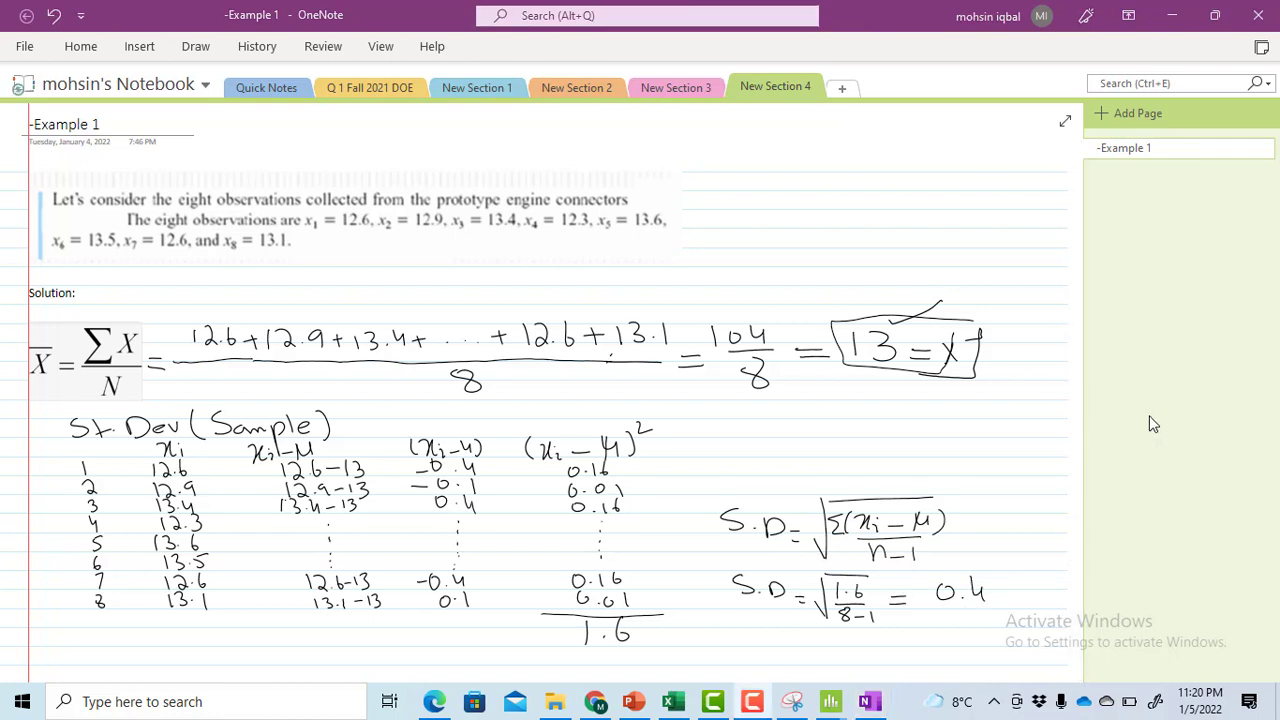
{"action": "mouse_move", "coordinate": [986, 582]}
{"action": "left_mouse_down"}
{"action": "mouse_move", "coordinate": [990, 603]}
{"action": "mouse_move", "coordinate": [1016, 602]}
{"action": "mouse_move", "coordinate": [1030, 584]}
{"action": "left_mouse_up"}
- Write Variance = (0.478)² below the S.D line
{"action": "left_click_drag", "start_coordinate": [742, 638], "coordinate": [777, 651]}
{"action": "left_click_drag", "start_coordinate": [780, 651], "coordinate": [864, 648]}
{"action": "left_click_drag", "start_coordinate": [868, 644], "coordinate": [878, 644]}
{"action": "mouse_move", "coordinate": [868, 648]}
{"action": "left_mouse_down"}
{"action": "mouse_move", "coordinate": [911, 638]}
{"action": "mouse_move", "coordinate": [980, 652]}
{"action": "mouse_move", "coordinate": [992, 632]}
{"action": "left_mouse_up"}
{"action": "left_click", "coordinate": [921, 647]}
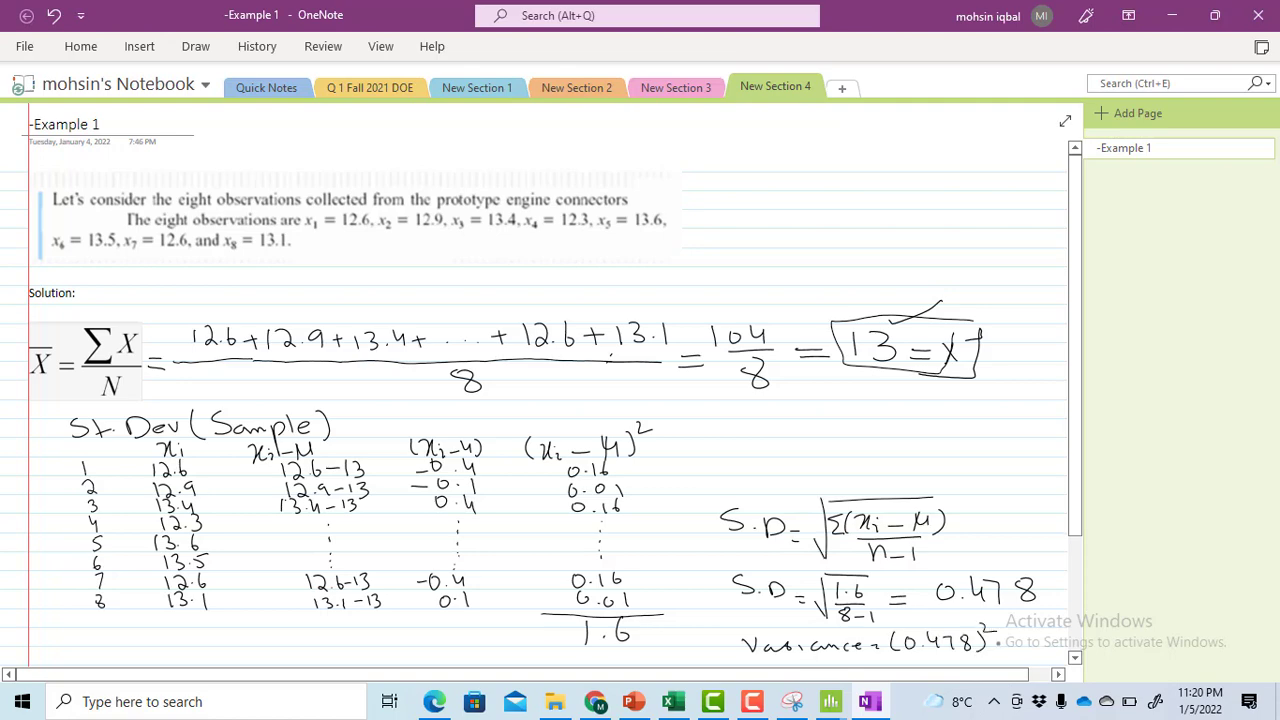
- Write the final result Var = 0.250 on a new line further down the page
{"action": "scroll", "coordinate": [1085, 665], "scroll_direction": "down", "scroll_amount": 2}
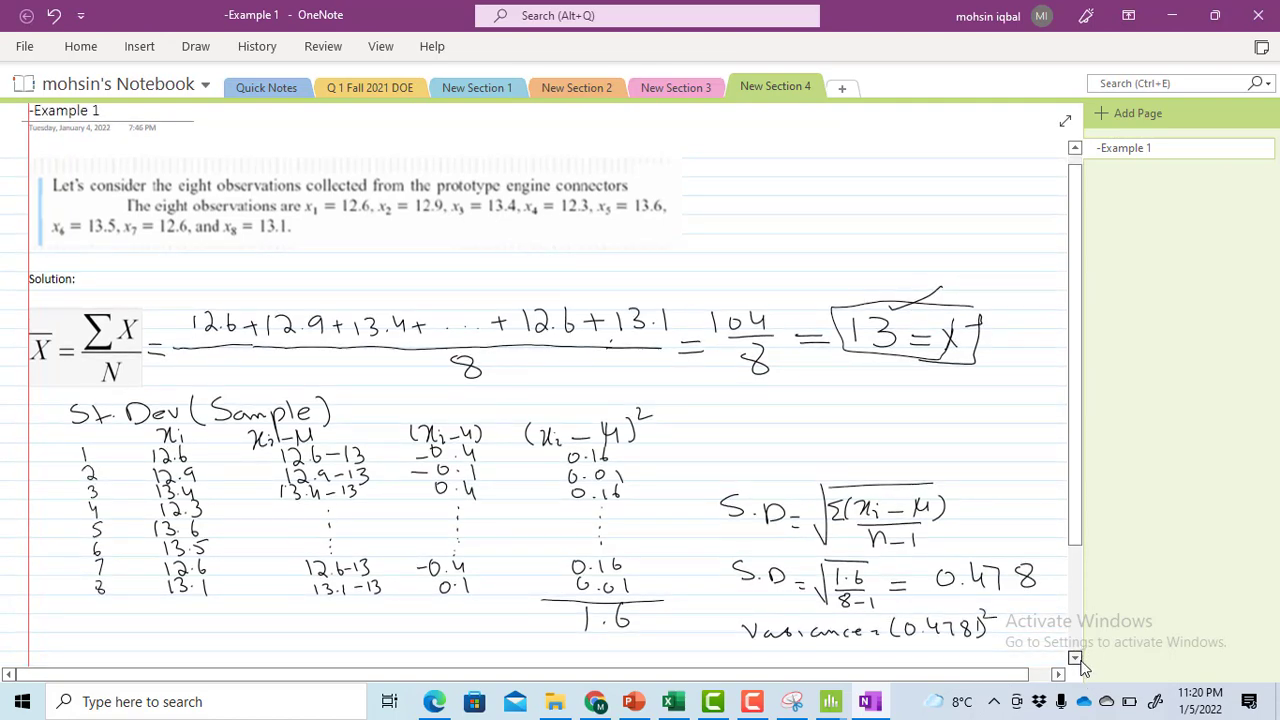
{"action": "mouse_move", "coordinate": [786, 584]}
{"action": "left_mouse_down"}
{"action": "mouse_move", "coordinate": [804, 604]}
{"action": "mouse_move", "coordinate": [793, 633]}
{"action": "mouse_move", "coordinate": [817, 646]}
{"action": "mouse_move", "coordinate": [862, 637]}
{"action": "left_mouse_up"}
{"action": "mouse_move", "coordinate": [846, 644]}
{"action": "left_mouse_down"}
{"action": "mouse_move", "coordinate": [900, 630]}
{"action": "mouse_move", "coordinate": [950, 648]}
{"action": "mouse_move", "coordinate": [963, 630]}
{"action": "left_mouse_up"}
{"action": "left_click", "coordinate": [916, 638]}
{"action": "mouse_move", "coordinate": [986, 631]}
{"action": "left_mouse_down"}
{"action": "mouse_move", "coordinate": [972, 645]}
{"action": "mouse_move", "coordinate": [990, 632]}
{"action": "left_mouse_up"}
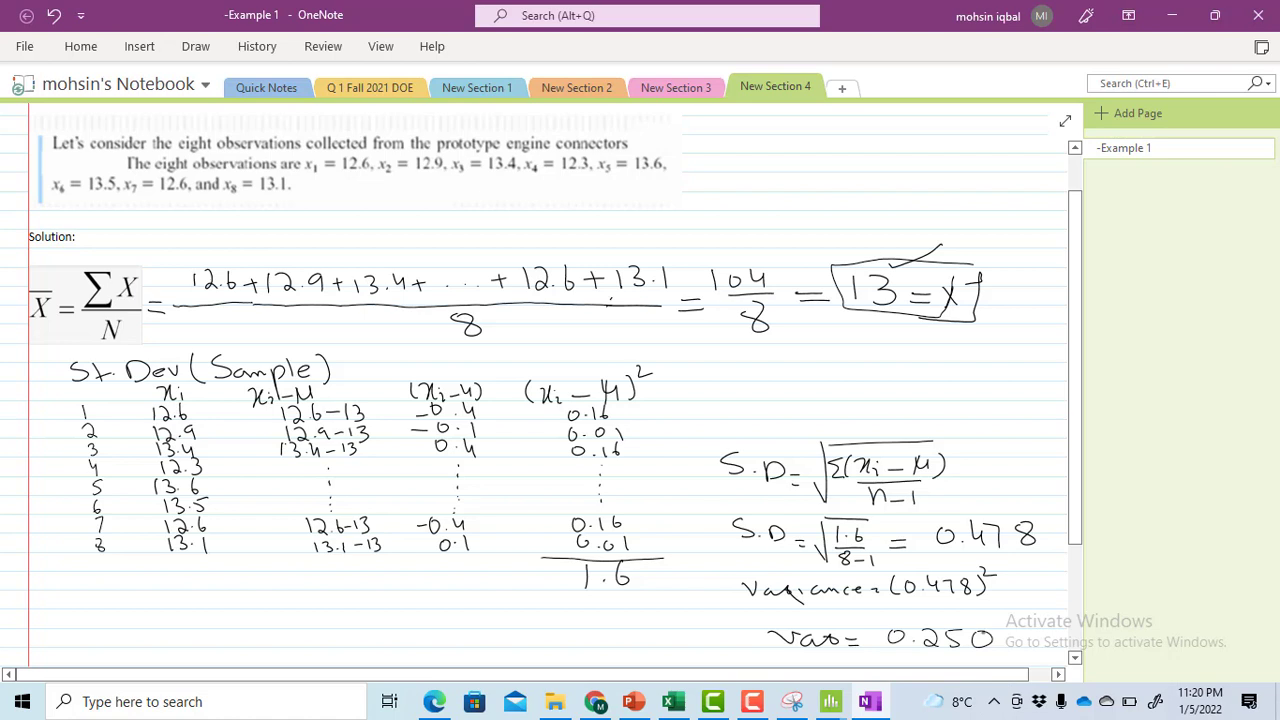